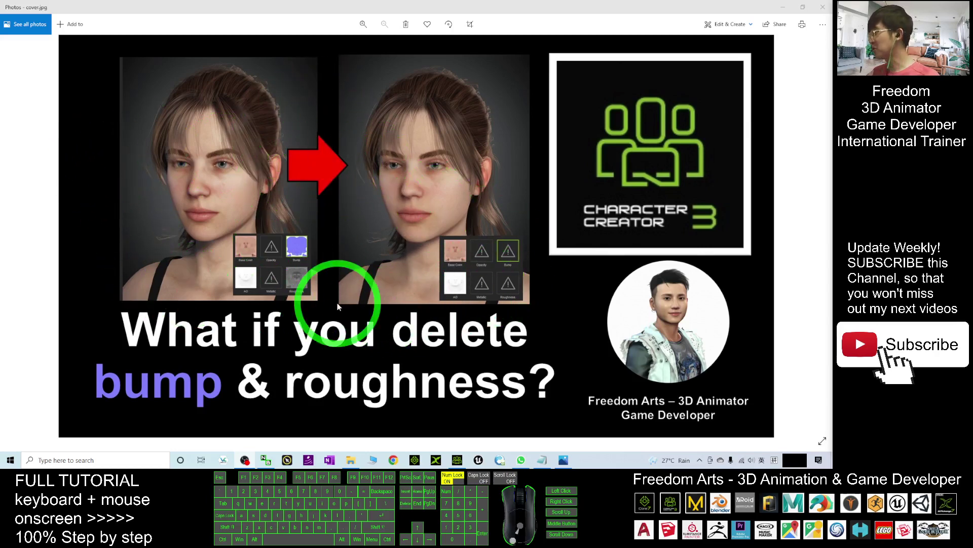
- Switch to Character Creator 3 and frame the female character's head and shoulders in the viewport
click(457, 465)
scroll(496, 147, up, 10)
key(x)
drag(483, 126, 488, 228)
scroll(491, 278, up, 20)
key(c)
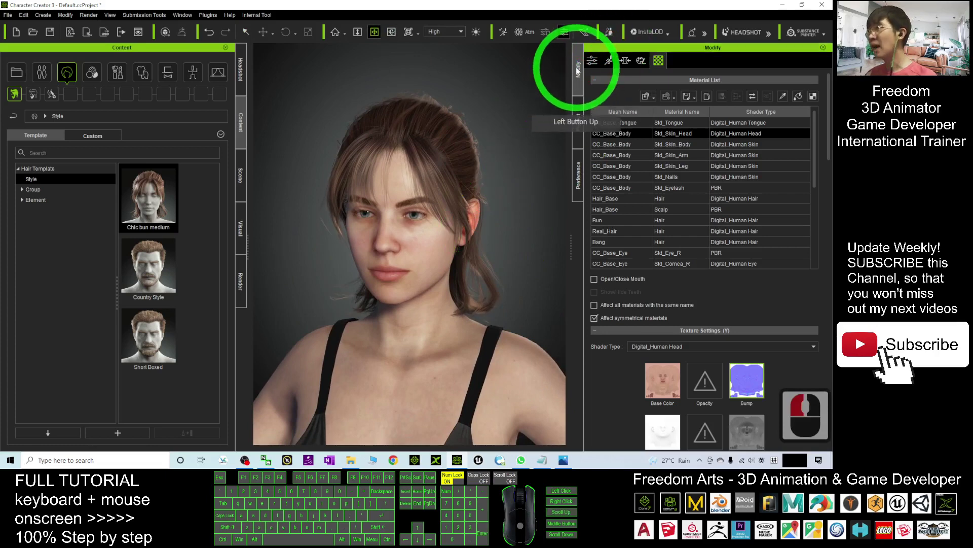
- Show the character's material settings and select the Std_Skin_Head material of CC_Base_Body
click(578, 69)
click(658, 60)
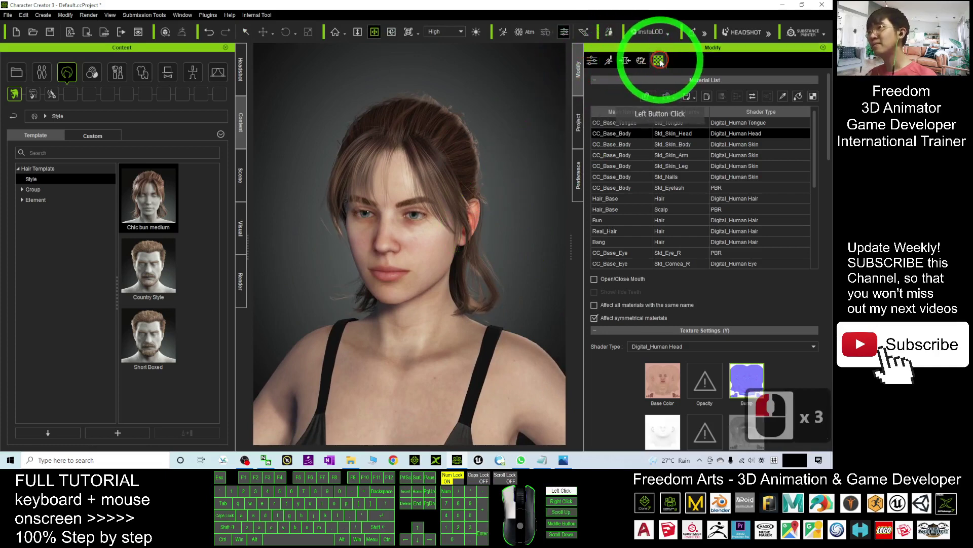
double_click(659, 60)
click(659, 60)
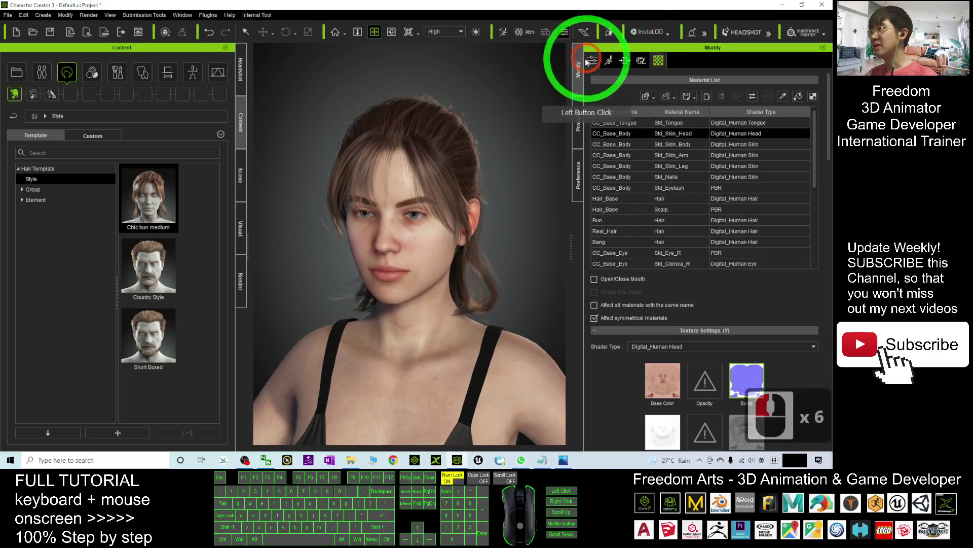
click(659, 61)
click(628, 220)
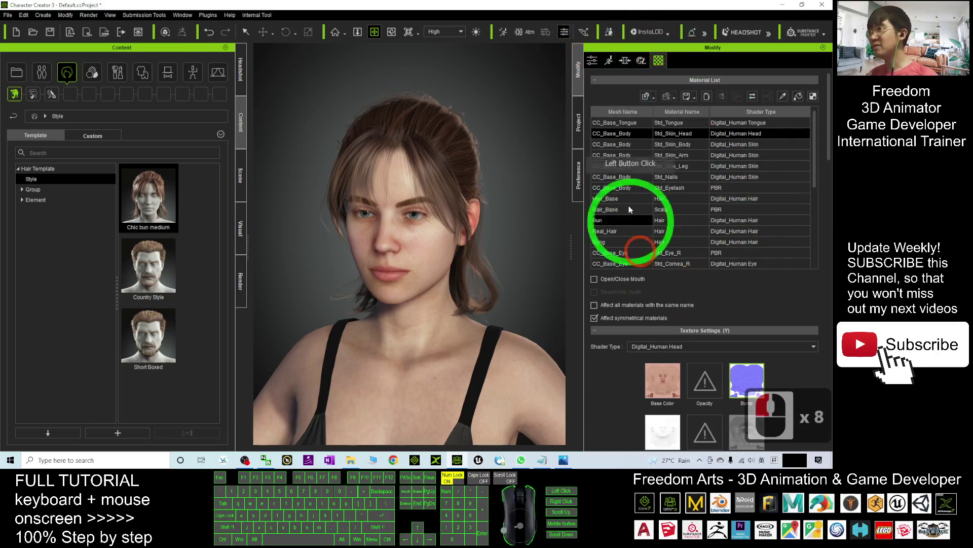
click(674, 144)
click(673, 134)
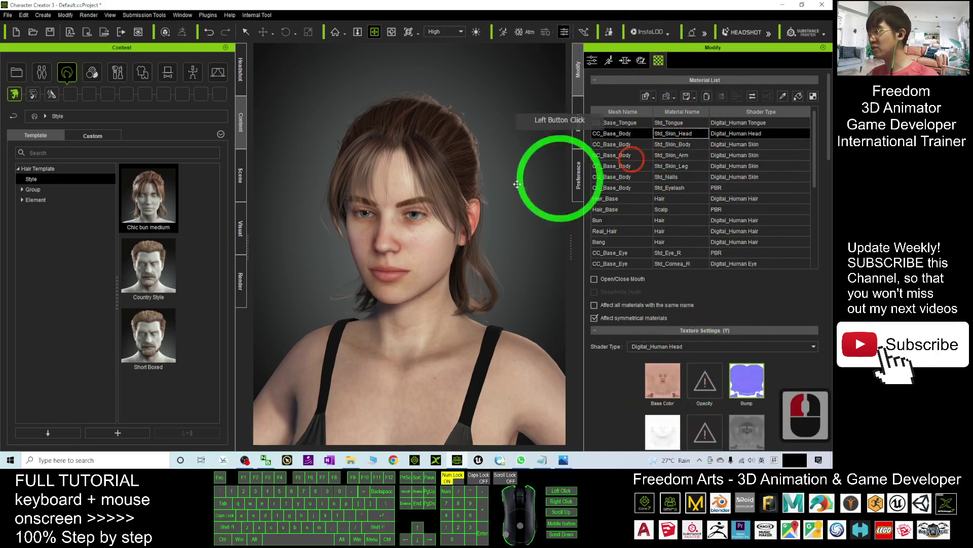
- Examine the fine skin detail on the character's cheek and beside the nose at close range
scroll(397, 217, up, 6)
scroll(298, 218, down, 3)
scroll(459, 236, up, 5)
scroll(460, 236, up, 2)
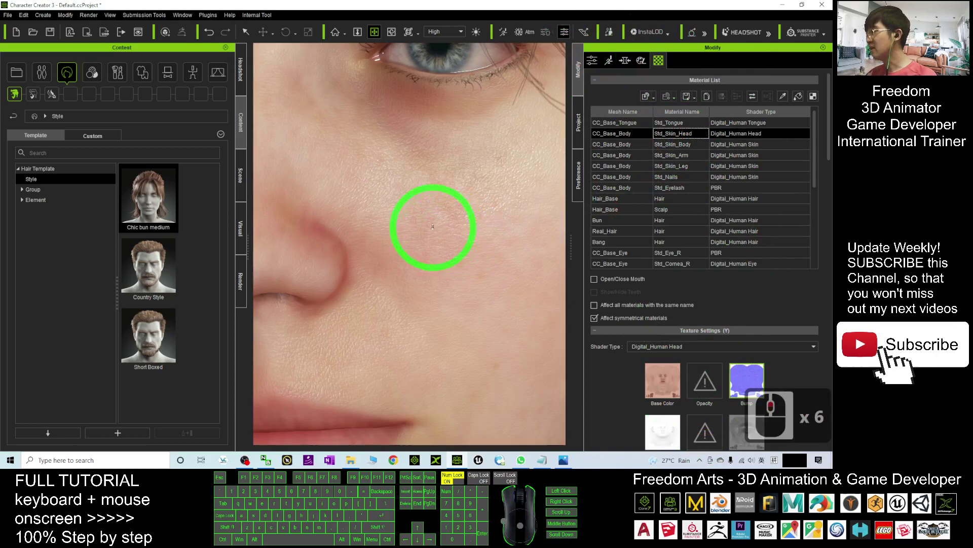
scroll(415, 221, down, 7)
scroll(411, 222, up, 5)
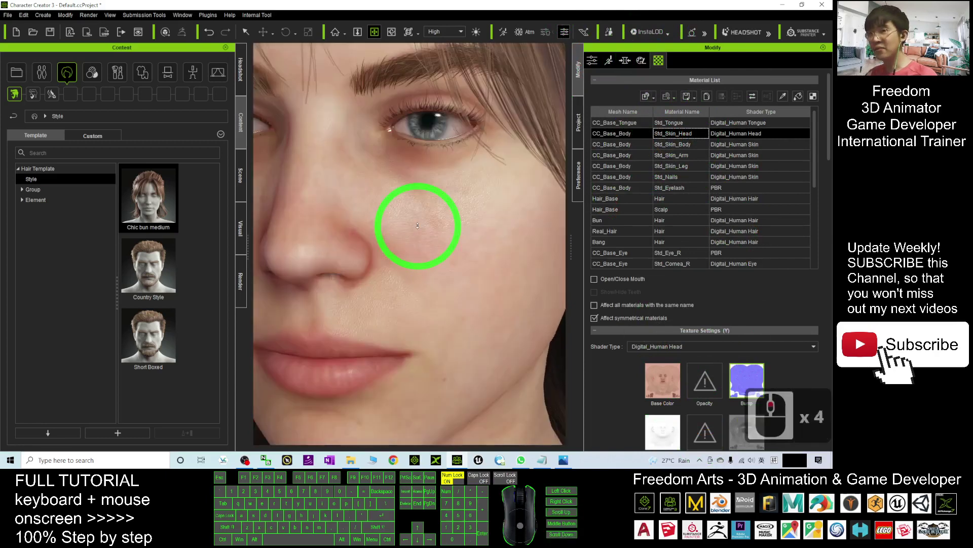
drag(406, 224, 409, 272)
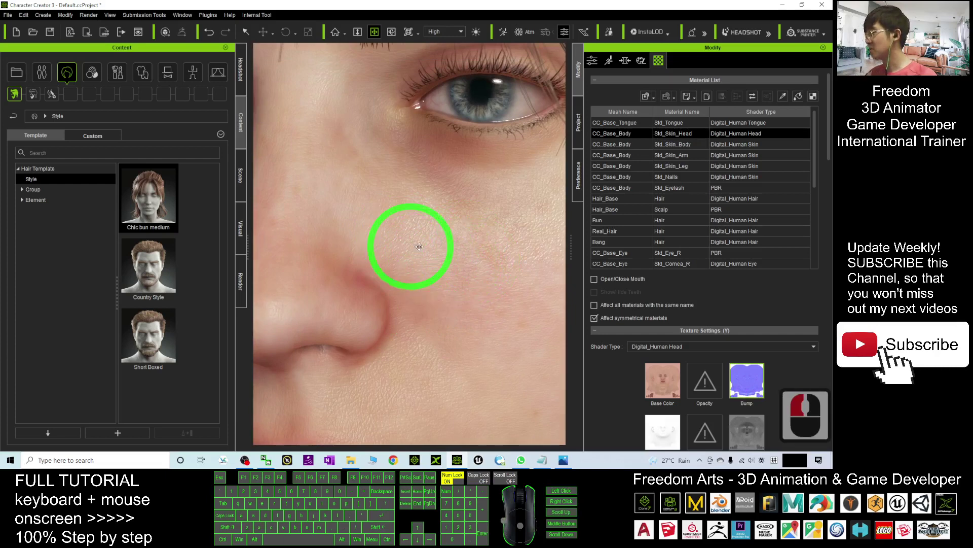
scroll(426, 249, up, 2)
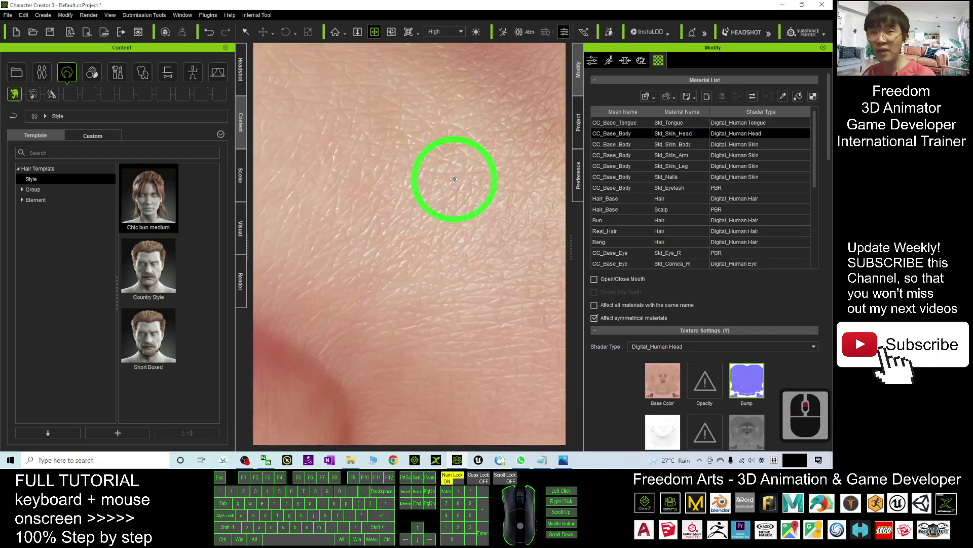
scroll(454, 178, down, 4)
scroll(446, 169, up, 4)
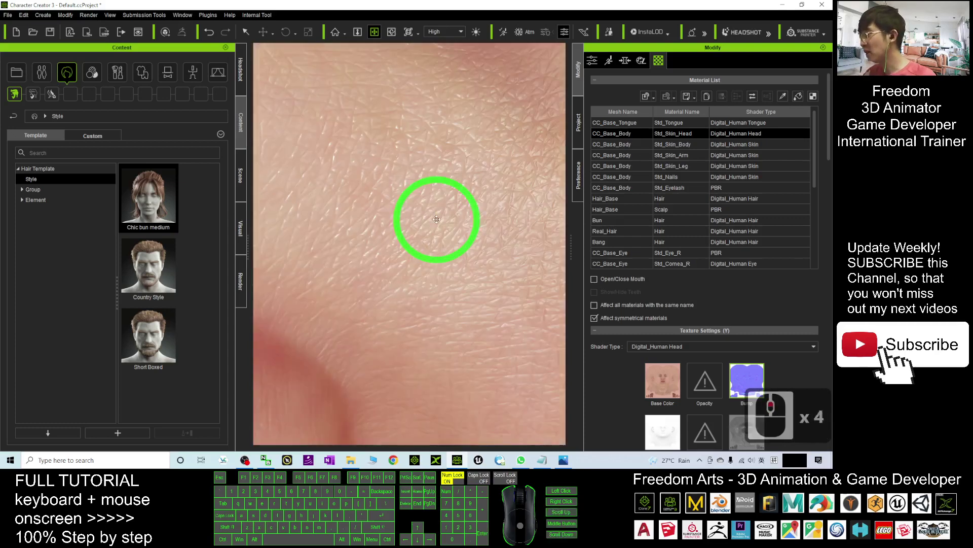
scroll(385, 218, down, 2)
scroll(406, 221, up, 2)
scroll(390, 219, down, 3)
scroll(446, 227, up, 4)
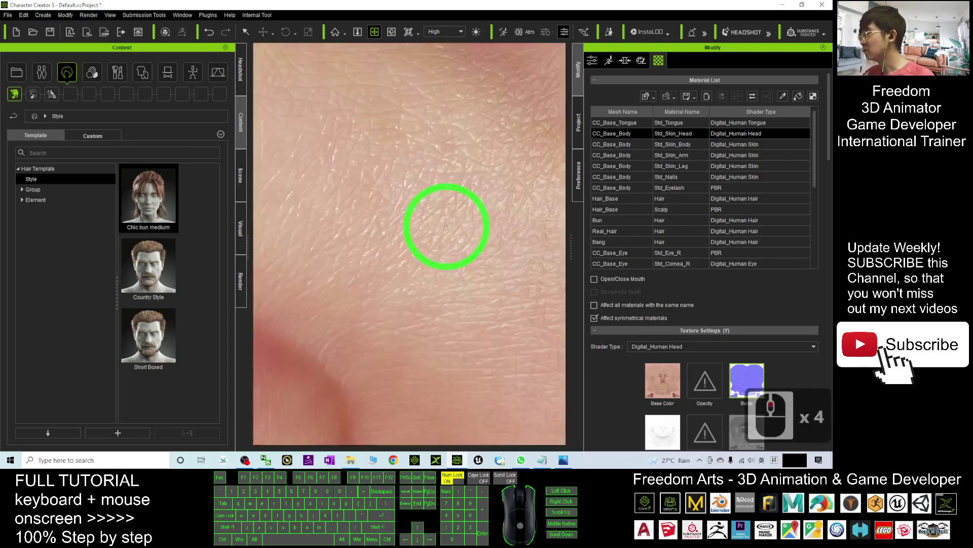
scroll(446, 227, down, 2)
scroll(446, 227, up, 2)
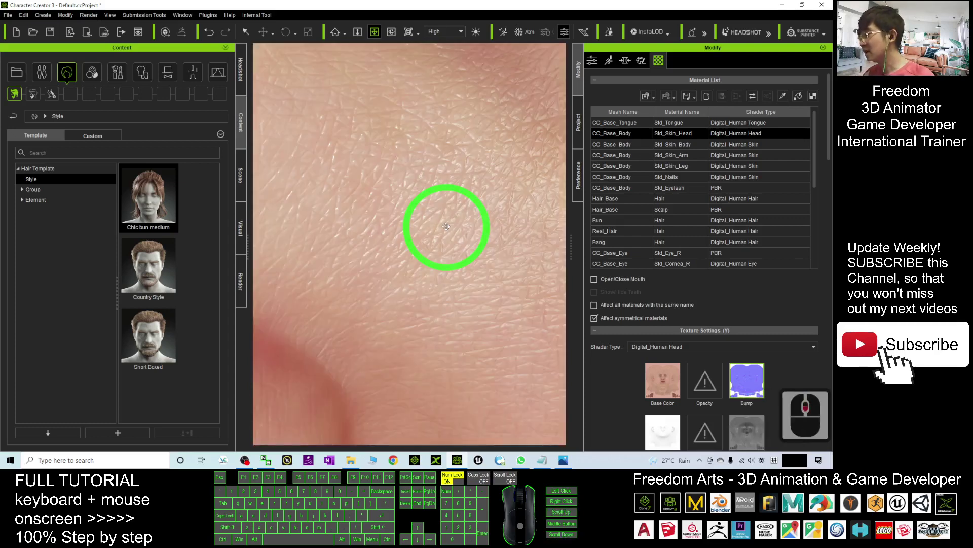
scroll(751, 425, down, 1)
- Delete the Roughness texture from the Std_Skin_Head material
double_click(748, 414)
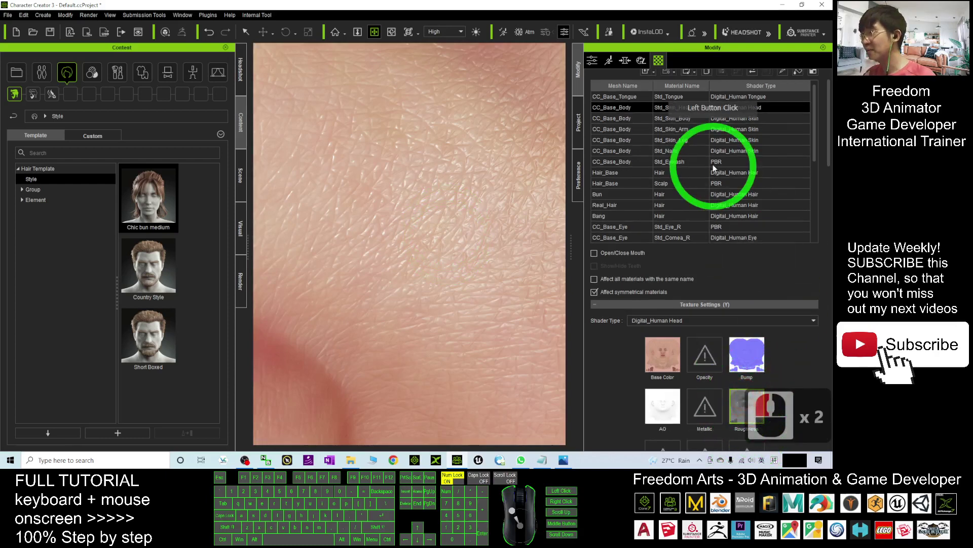
double_click(774, 405)
scroll(659, 144, up, 1)
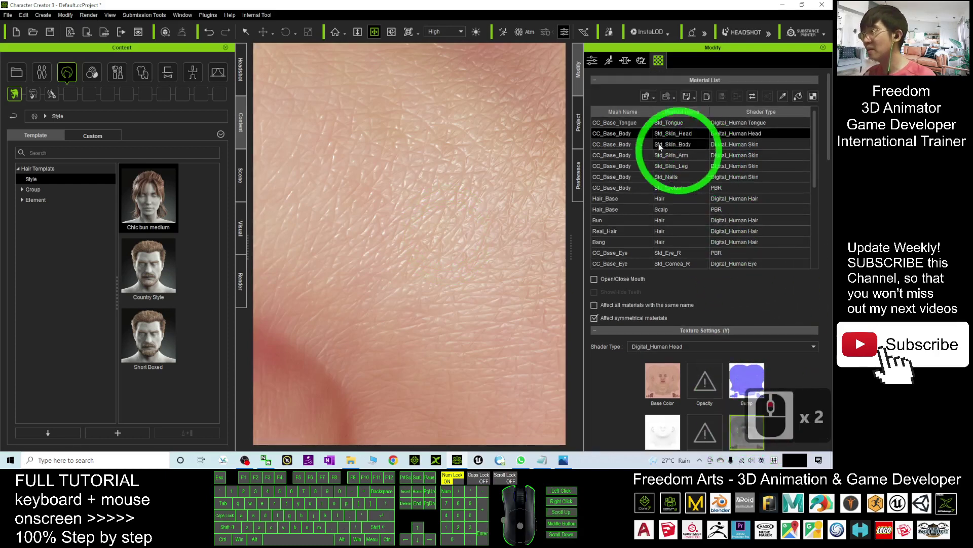
click(678, 134)
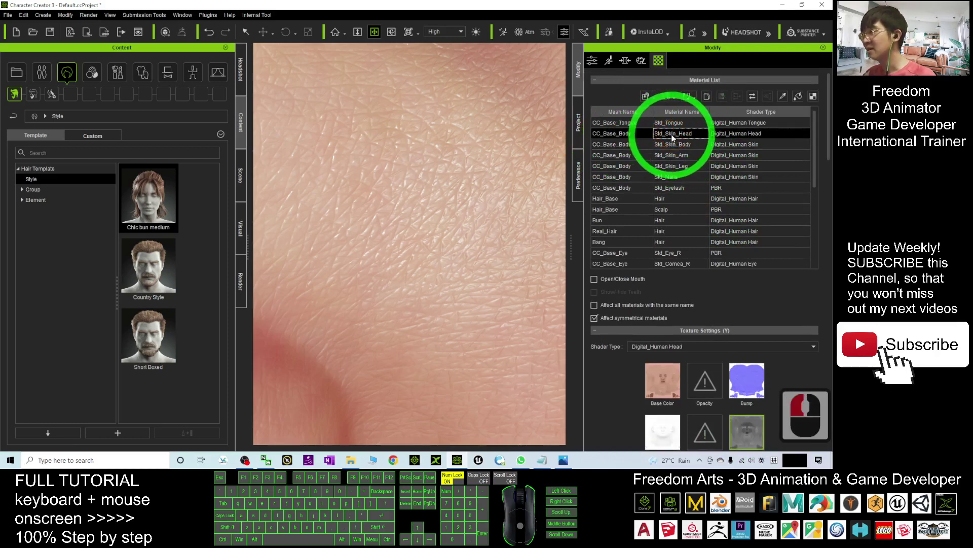
scroll(759, 331, down, 4)
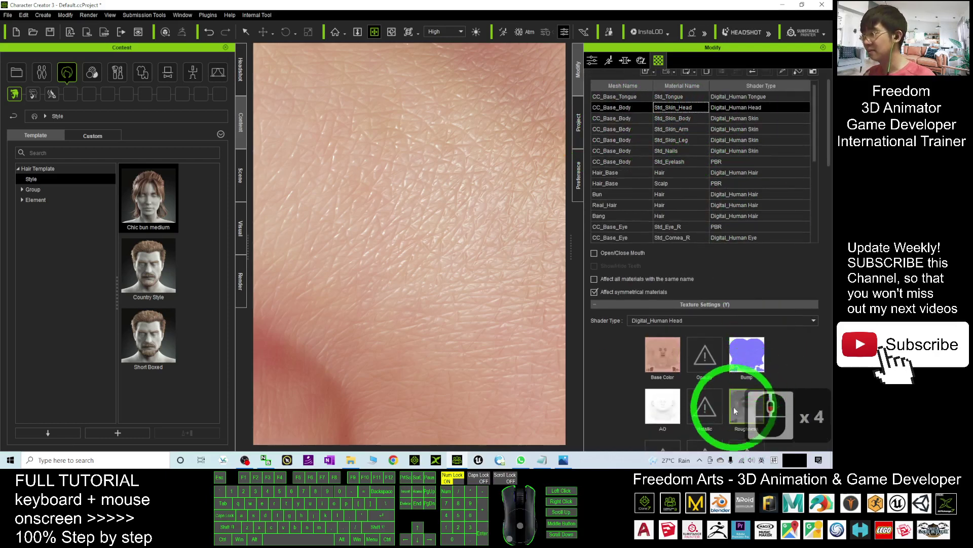
double_click(754, 327)
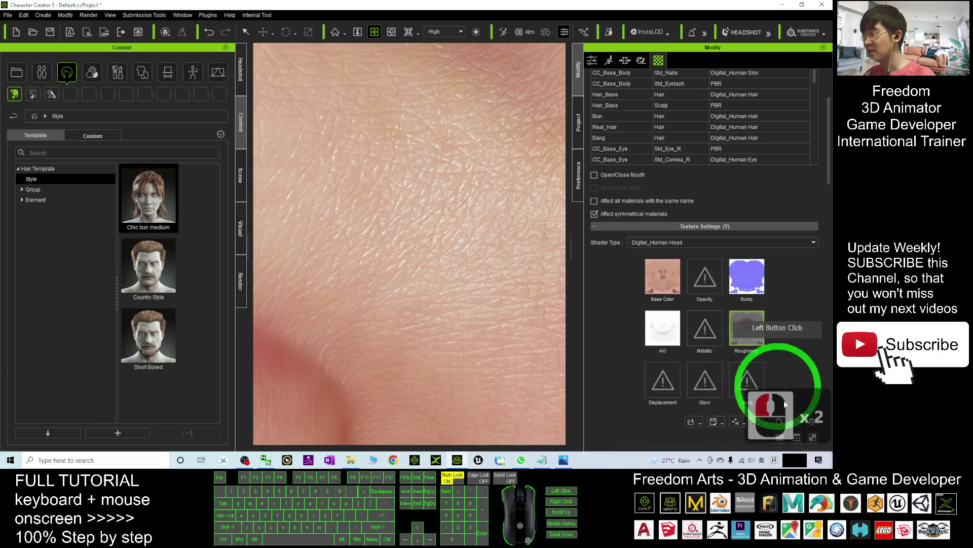
click(812, 421)
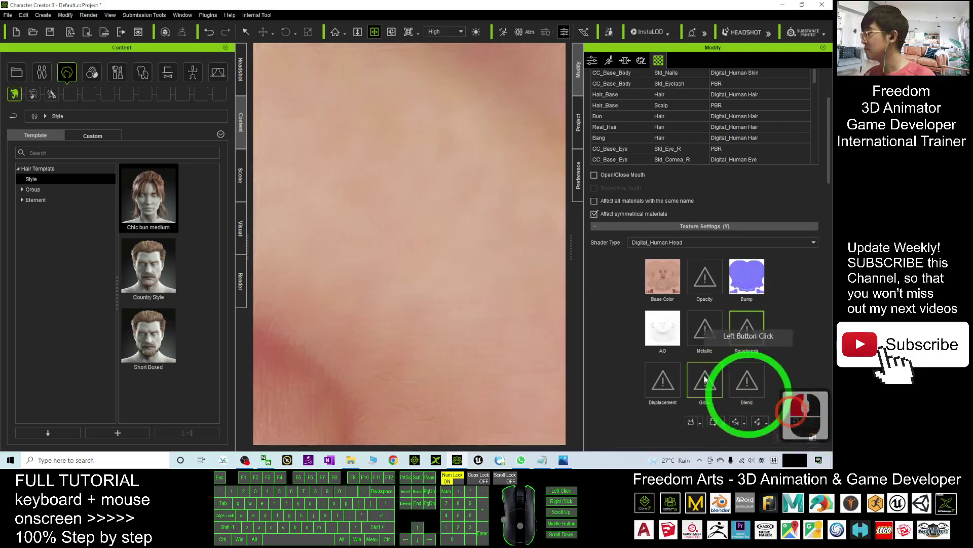
- Inspect the face's skin without the roughness map and undo the Roughness texture deletion
click(394, 223)
scroll(406, 221, down, 5)
scroll(411, 226, up, 6)
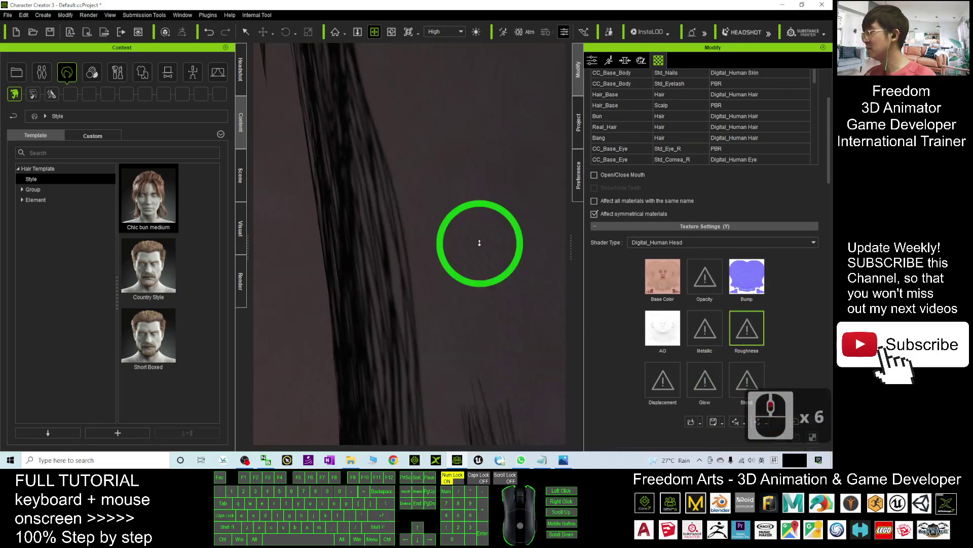
scroll(477, 241, down, 3)
scroll(477, 243, down, 1)
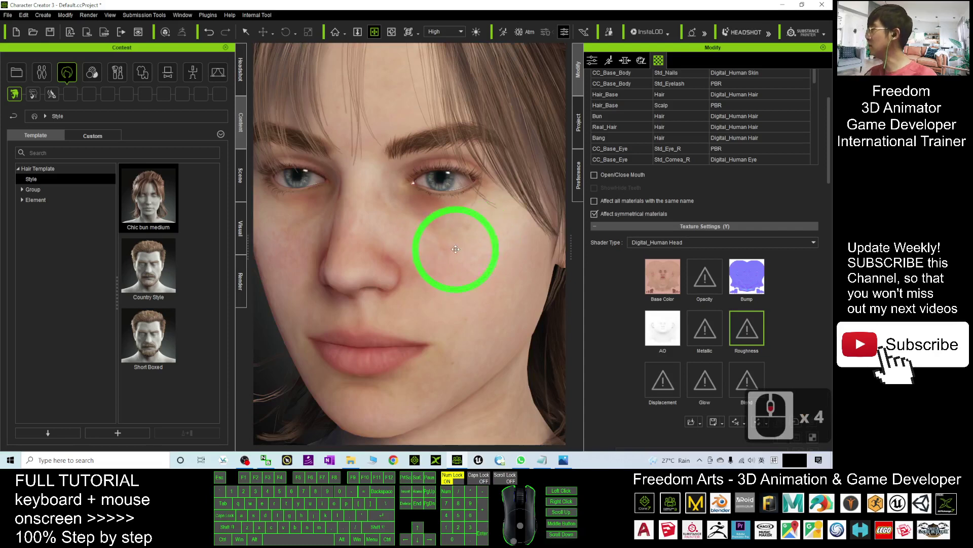
click(210, 34)
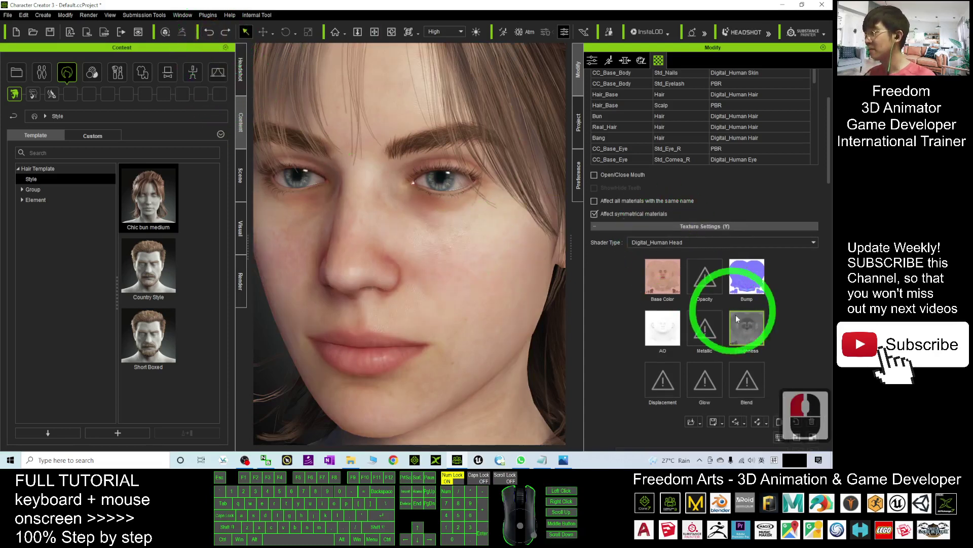
- Examine the skin around the cheek and eye with the roughness map in place, both up close and across the whole head
scroll(482, 226, up, 6)
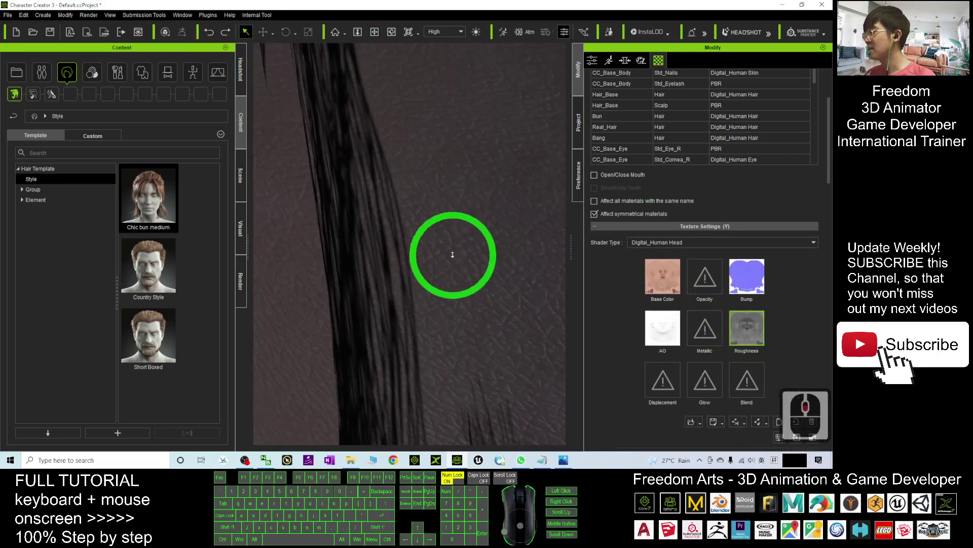
scroll(428, 226, down, 2)
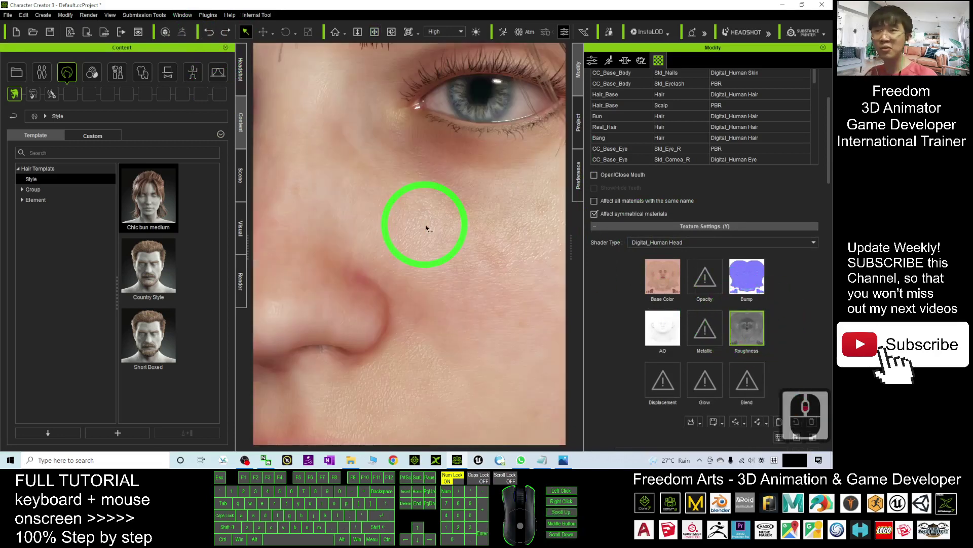
scroll(424, 218, up, 2)
scroll(425, 218, down, 2)
key(x)
drag(487, 171, 477, 198)
scroll(477, 198, down, 8)
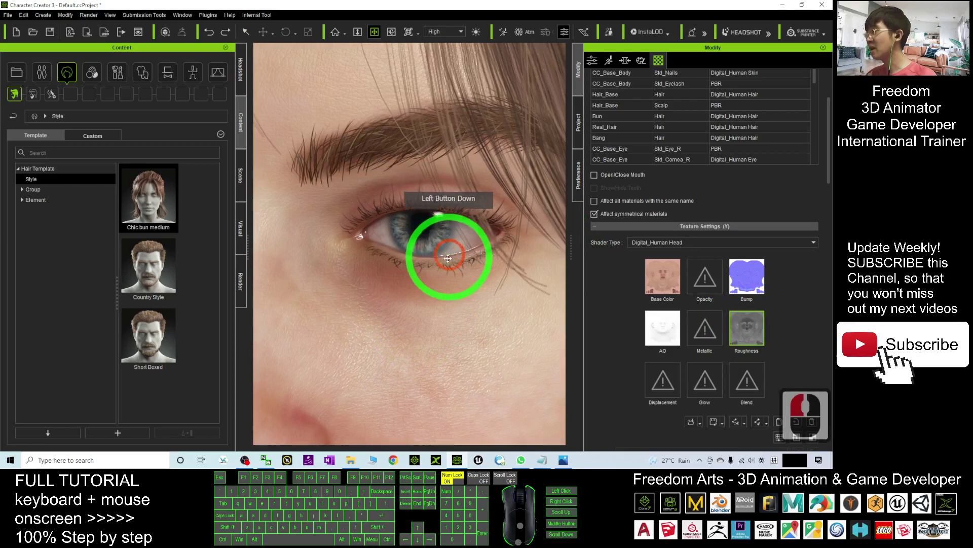
key(c)
drag(459, 272, 554, 258)
scroll(481, 245, down, 2)
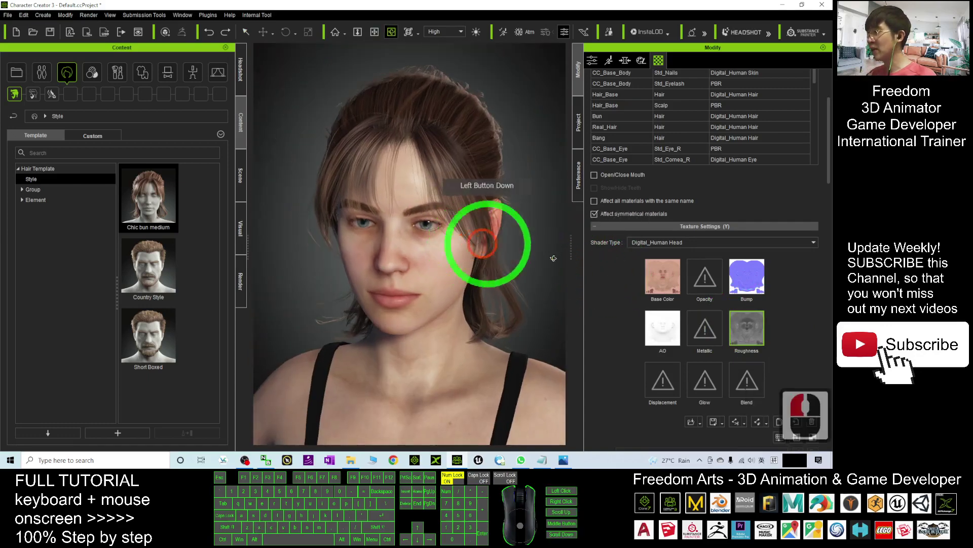
- Remove the head skin's Roughness texture once more and check the whole face from a different angle
click(754, 339)
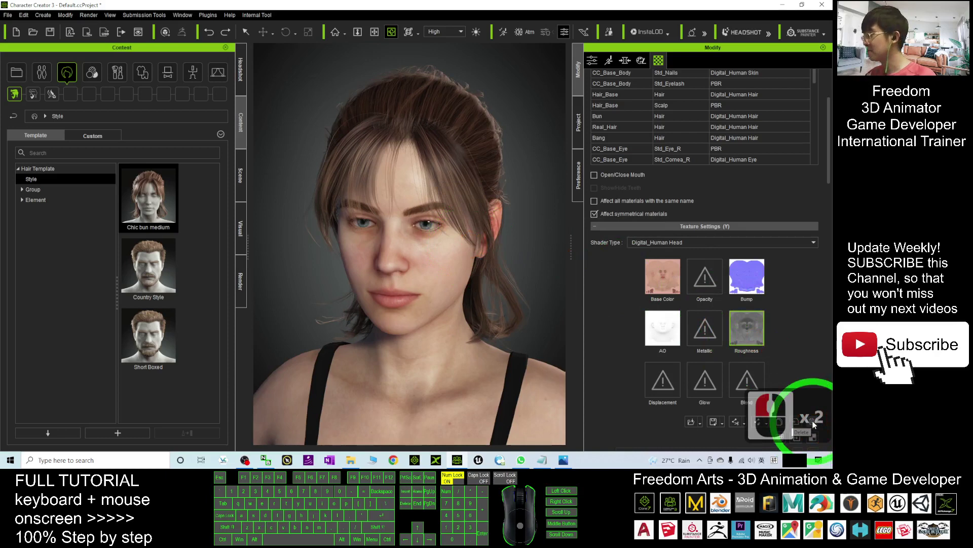
click(813, 423)
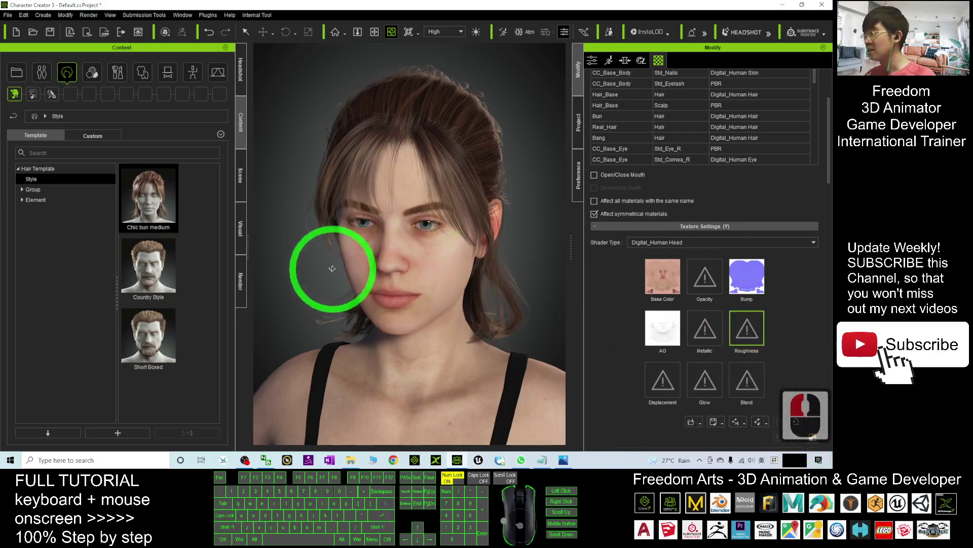
drag(332, 269, 472, 300)
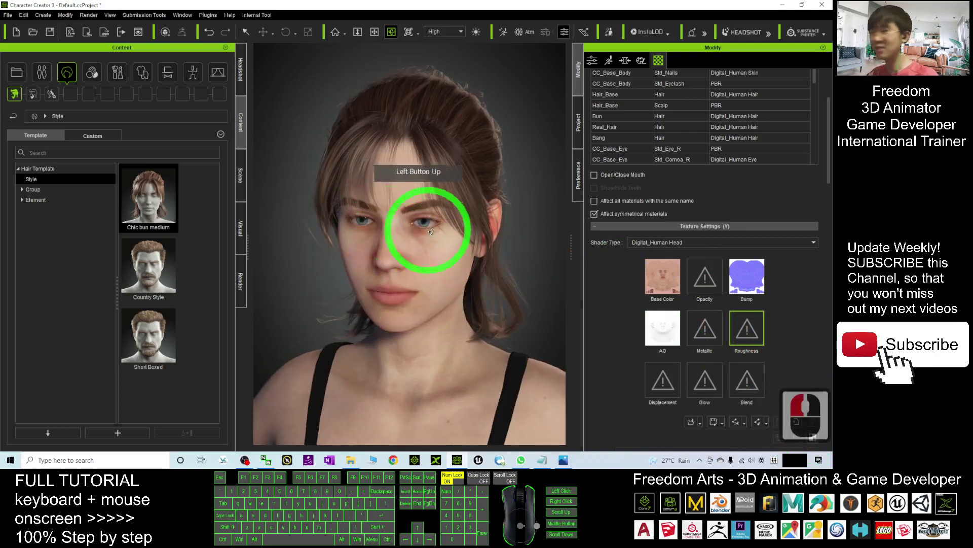
scroll(450, 231, up, 2)
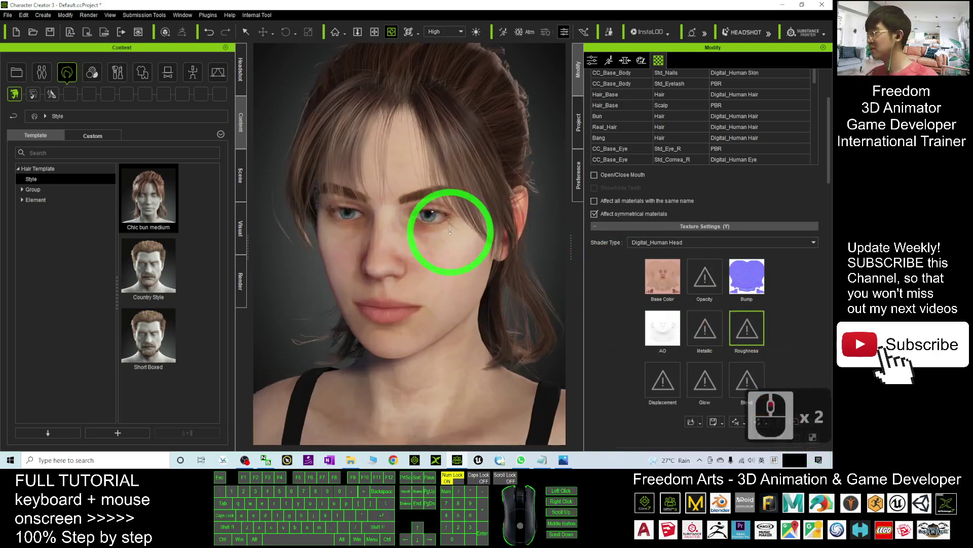
- Undo the latest Roughness texture removal and inspect the face from a slightly rotated view
click(208, 33)
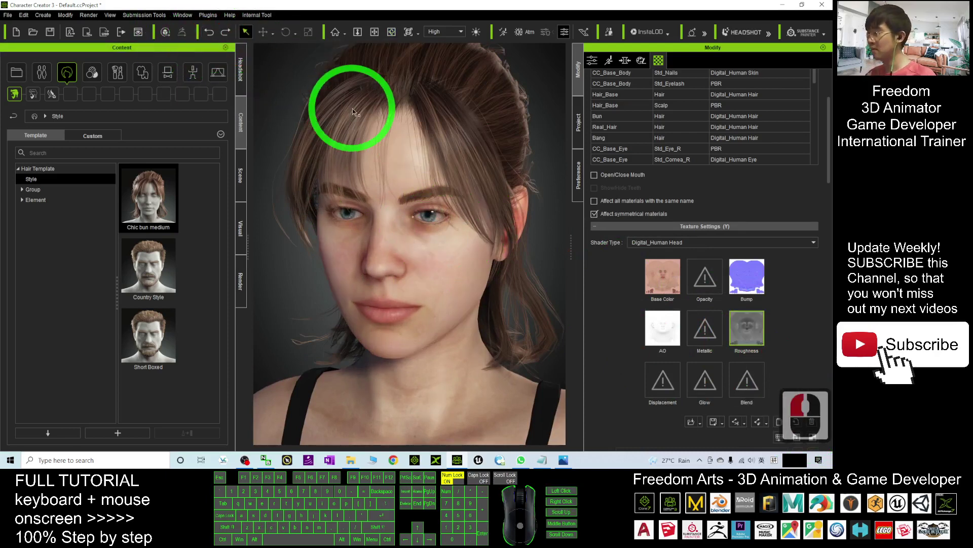
scroll(426, 269, up, 2)
scroll(367, 282, down, 1)
key(c)
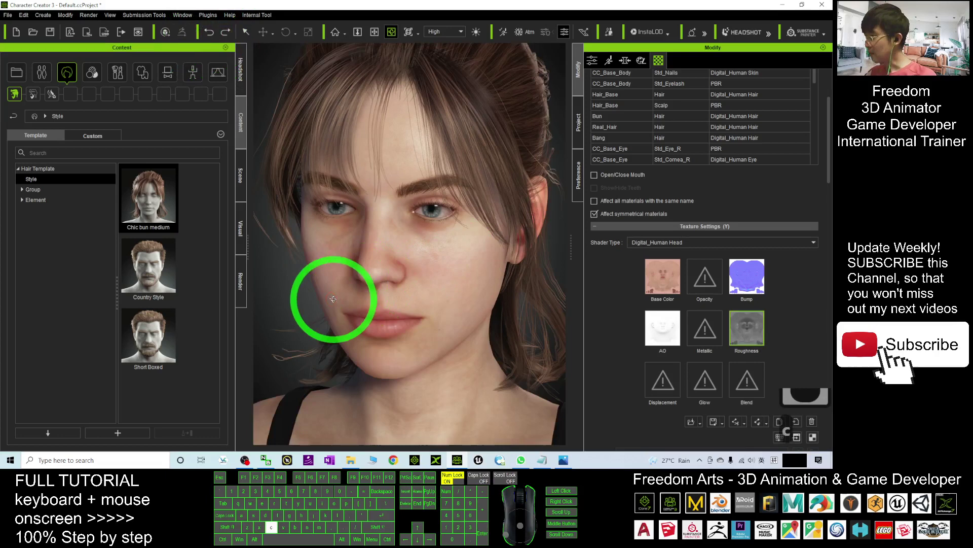
mouse_move(381, 277)
mouse_down()
mouse_move(316, 274)
mouse_move(385, 276)
mouse_up()
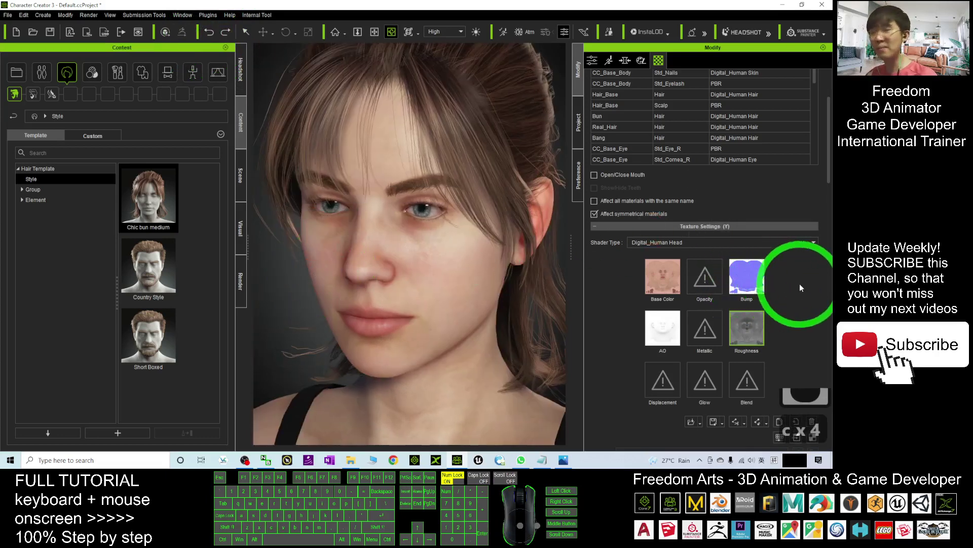
- Delete the Bump texture from the Std_Skin_Head material
click(759, 283)
double_click(759, 284)
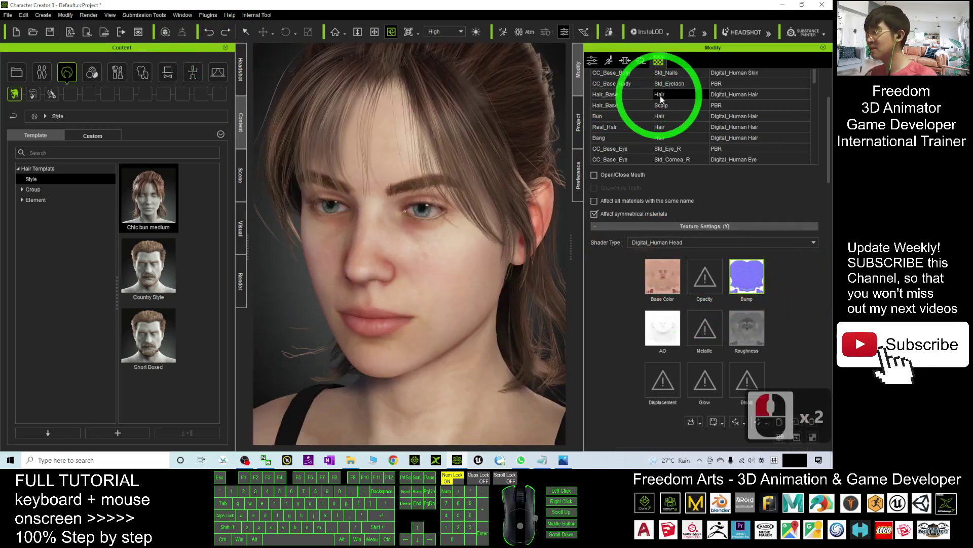
double_click(744, 279)
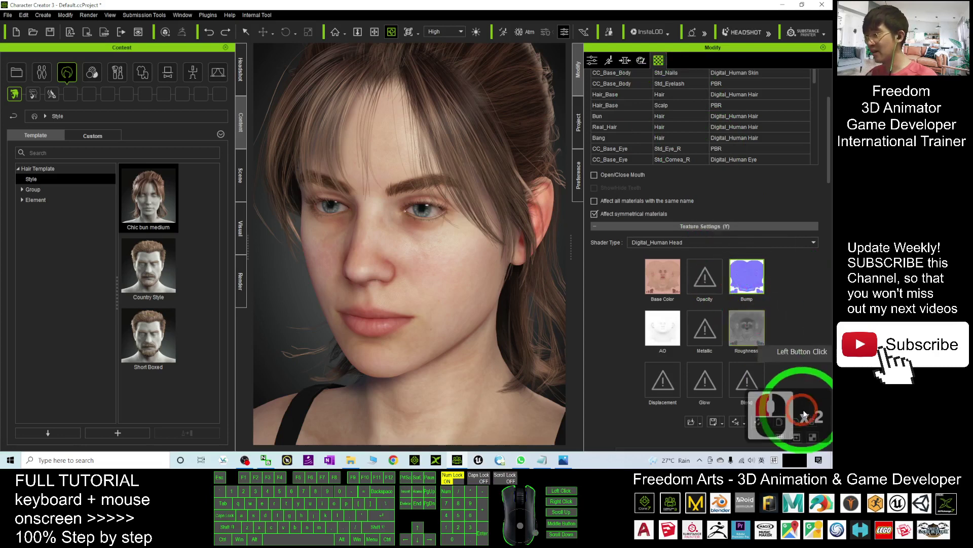
click(813, 422)
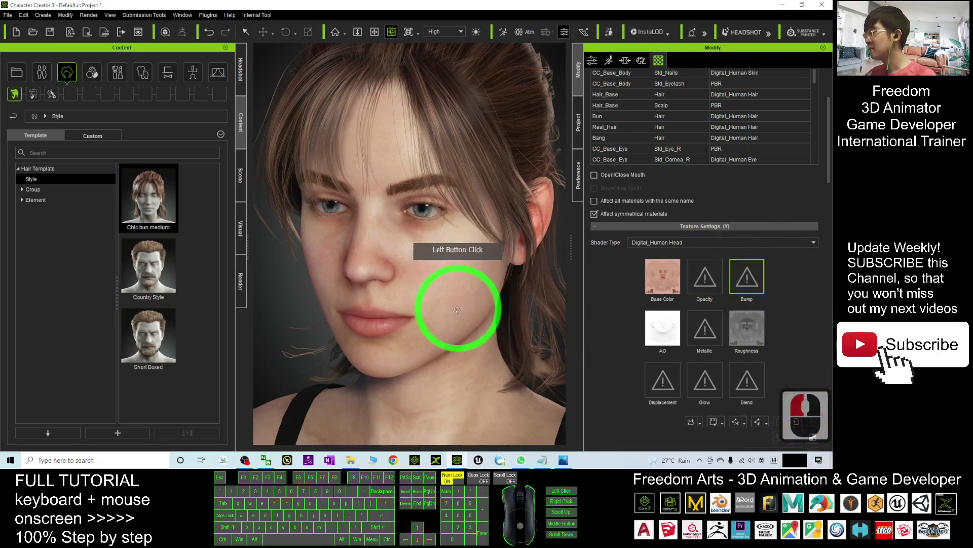
- Undo the Bump texture deletion on the head skin and check the face from the front
scroll(446, 330, down, 4)
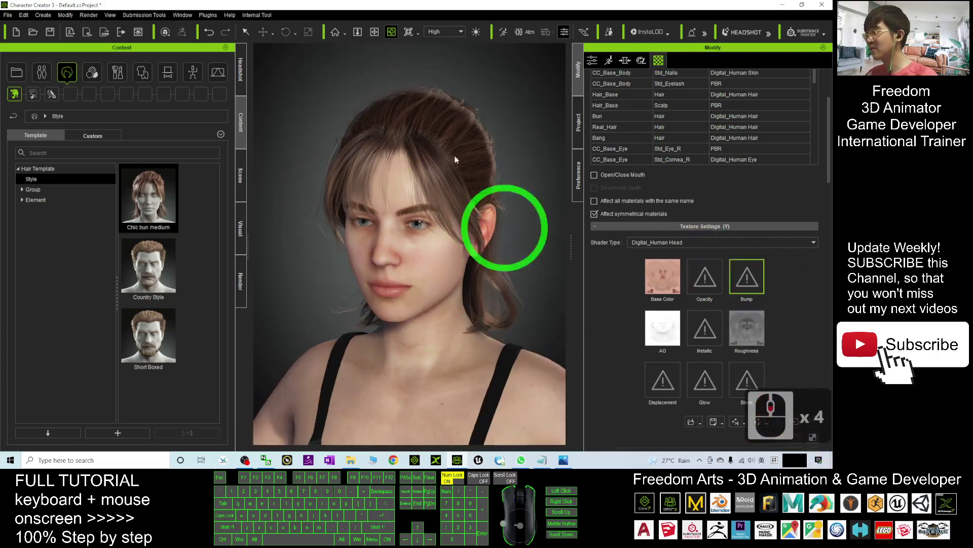
click(209, 32)
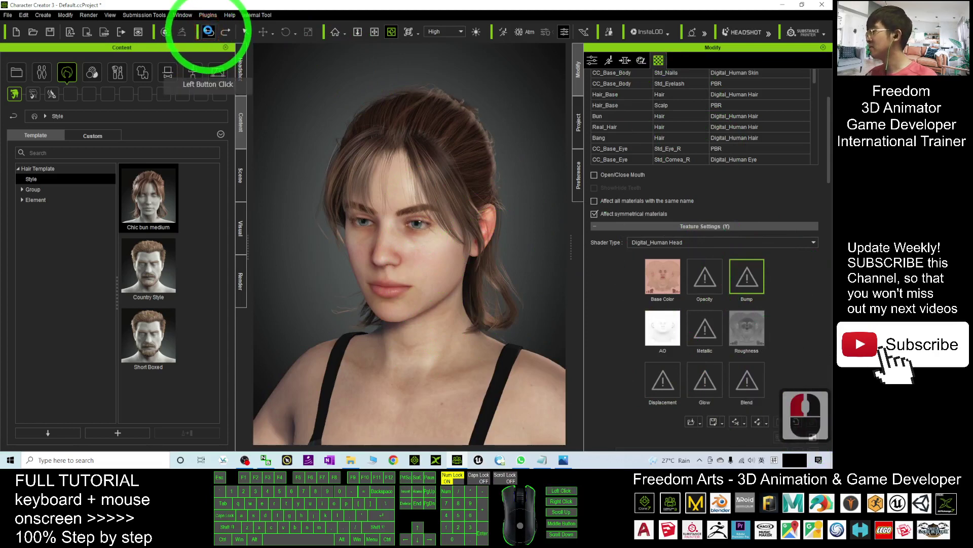
drag(428, 370, 409, 387)
- Turn on the Auxiliary Light and check the face under it from slightly different angles
click(476, 32)
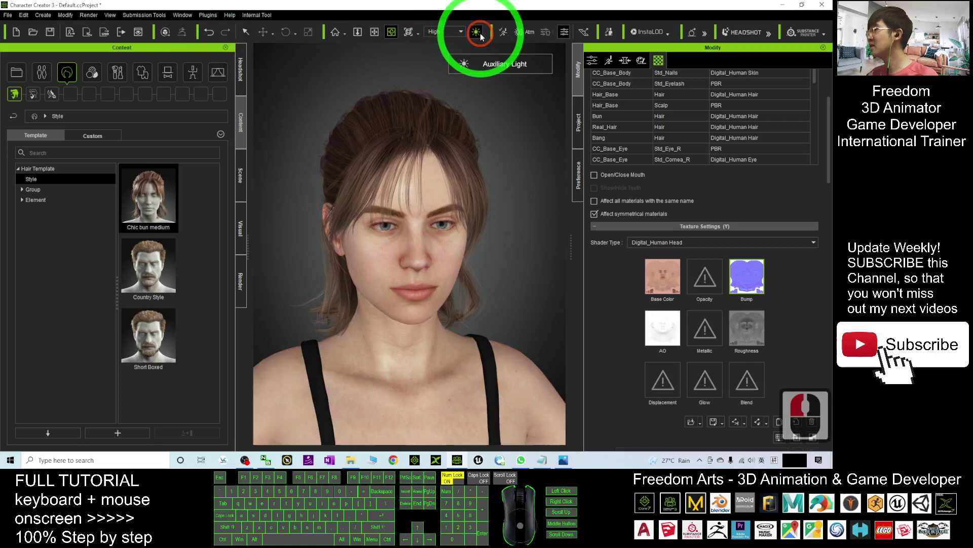
click(476, 32)
key(x)
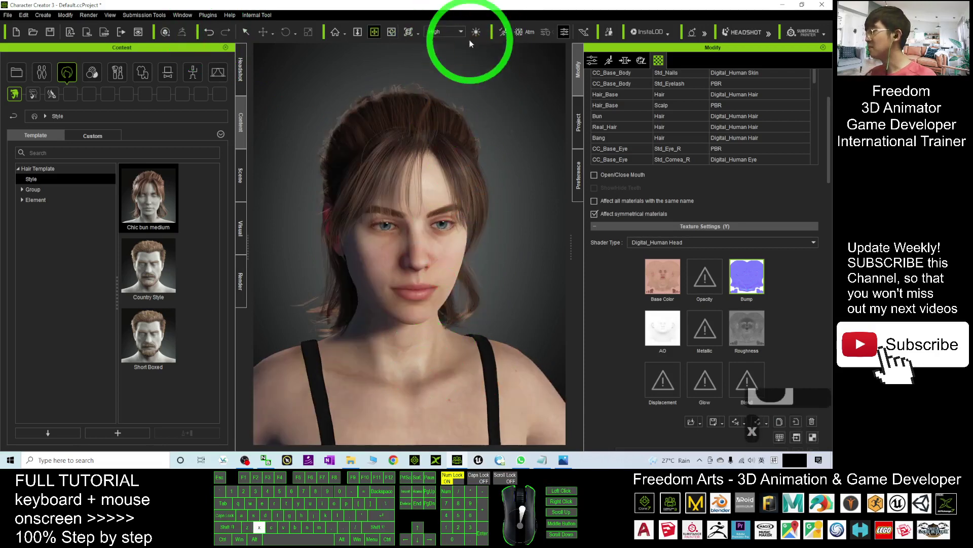
click(477, 32)
drag(413, 278, 469, 126)
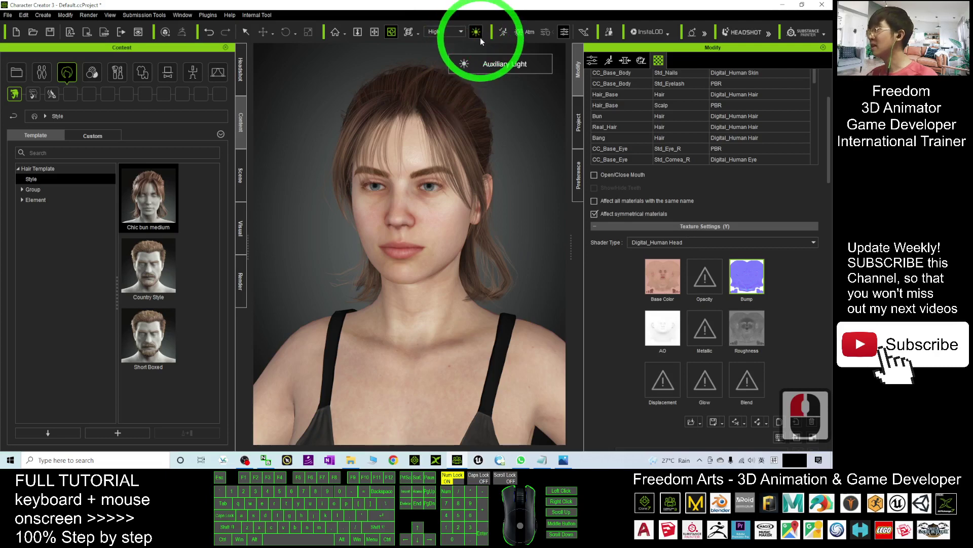
key(x)
drag(515, 152, 508, 173)
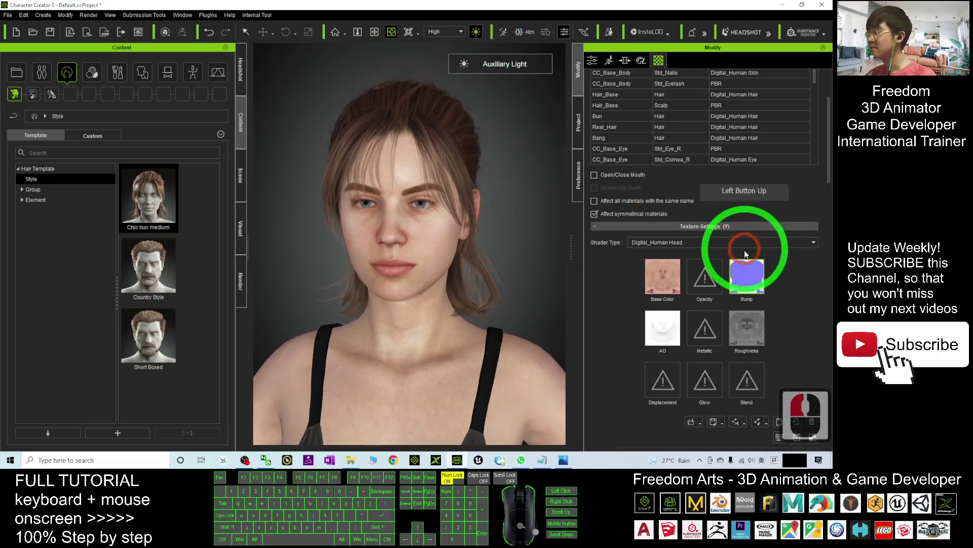
- Delete the head skin's Bump texture under the auxiliary light and inspect the face in side profile
click(812, 421)
click(469, 380)
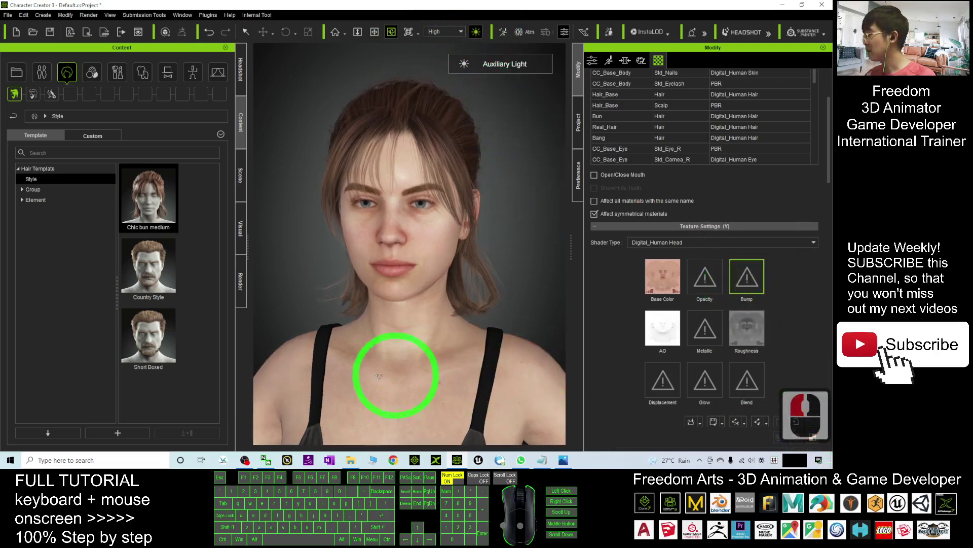
drag(379, 376, 420, 358)
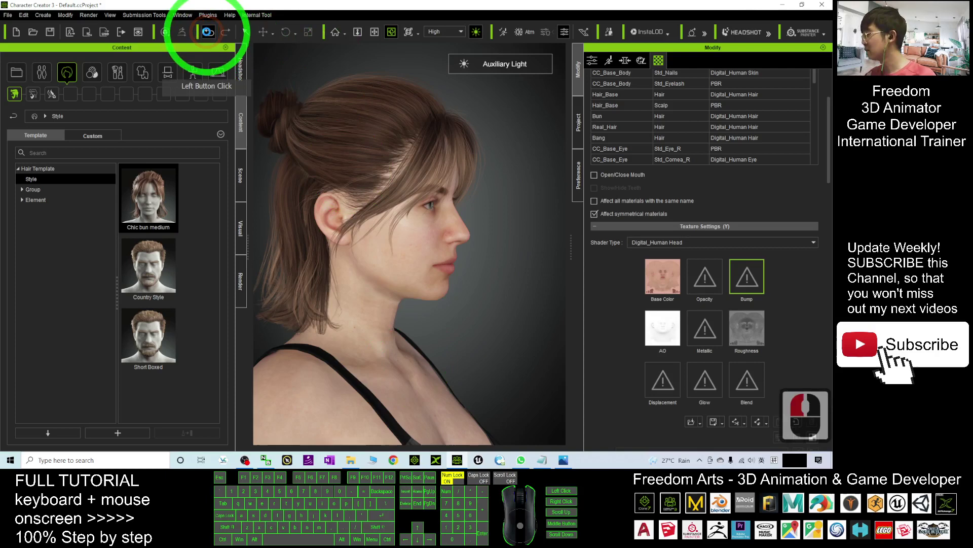
- Restore the head skin's Bump texture by undoing its deletion, and compare the face from both sides
click(208, 32)
click(411, 234)
drag(383, 359, 376, 380)
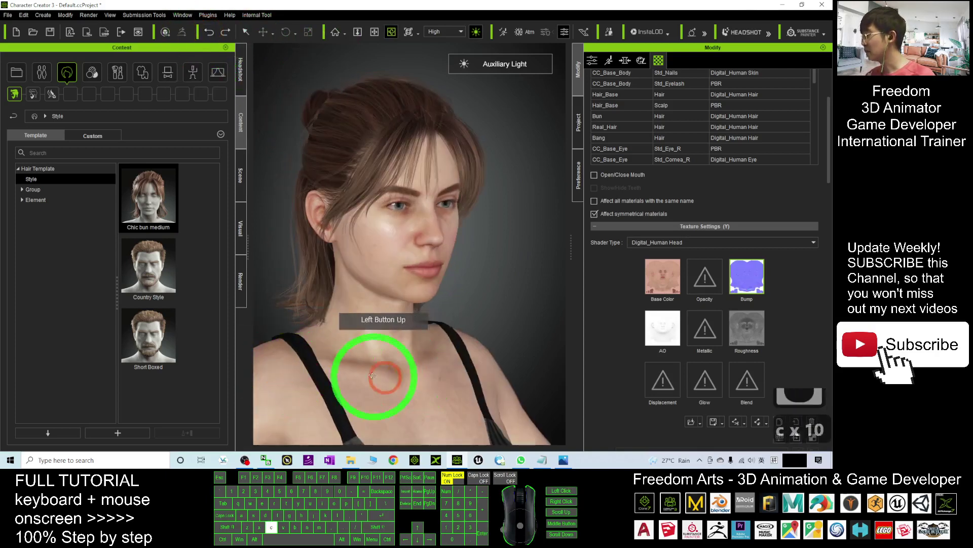
drag(461, 264, 591, 276)
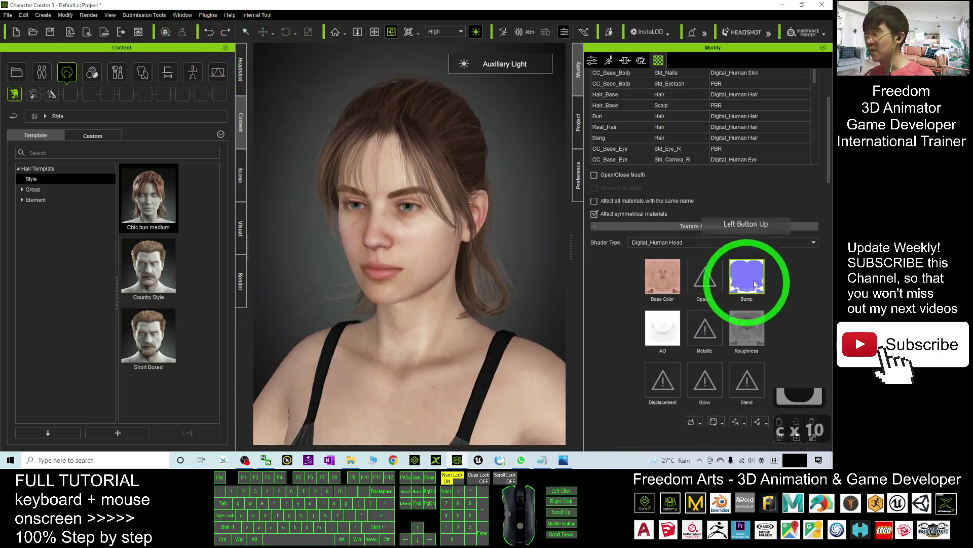
- Delete the Base Color texture from the head skin material, then undo that deletion
click(776, 304)
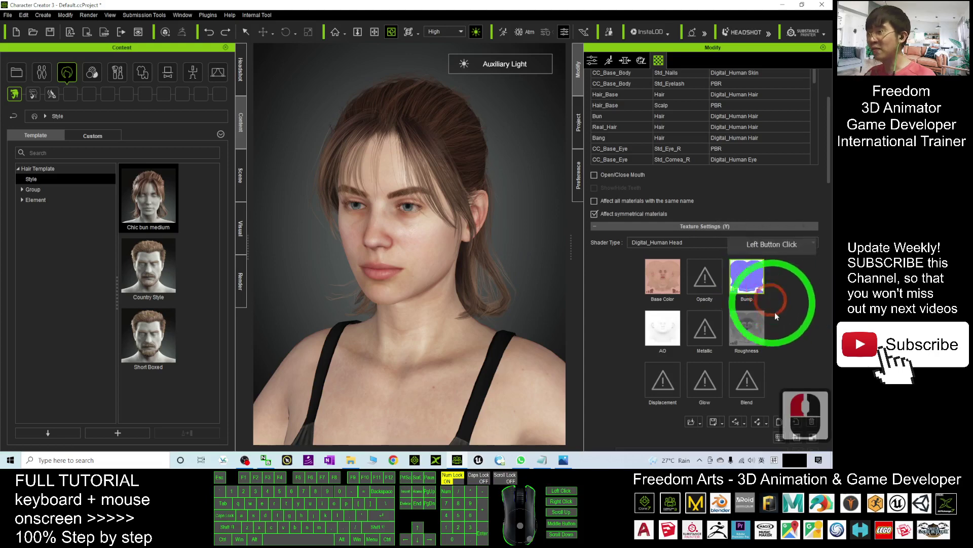
click(626, 294)
click(664, 282)
click(823, 420)
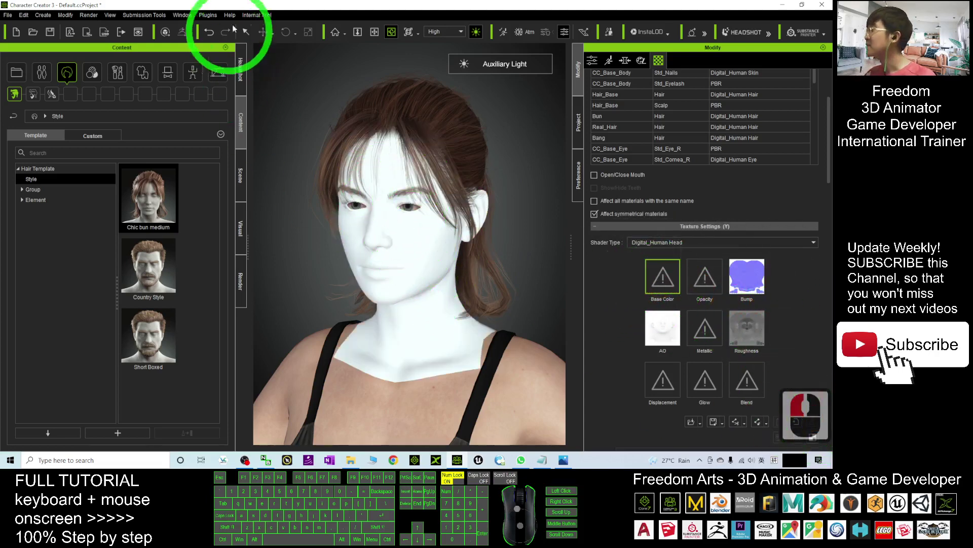
click(209, 34)
click(403, 188)
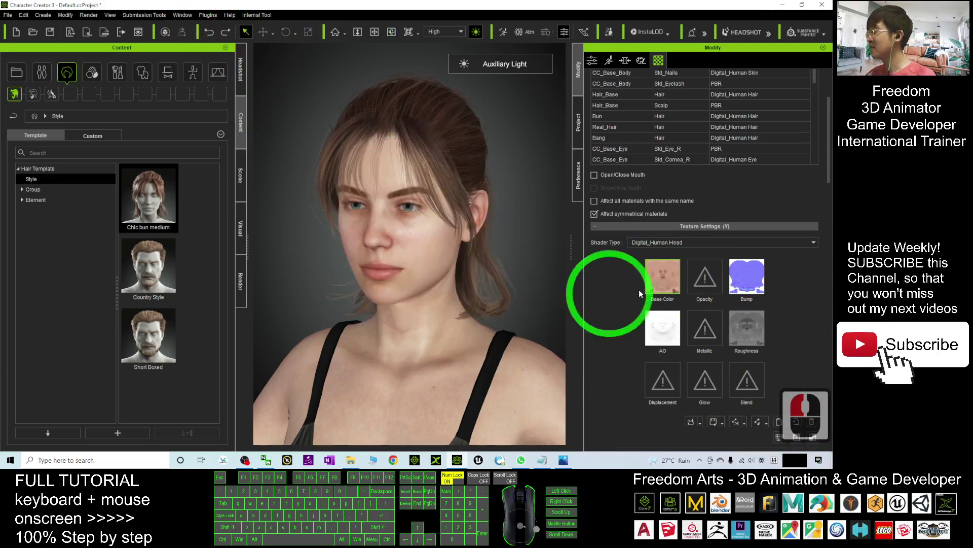
- Examine the fine skin detail on the cheek and around the nose and mouth up close
scroll(390, 224, up, 7)
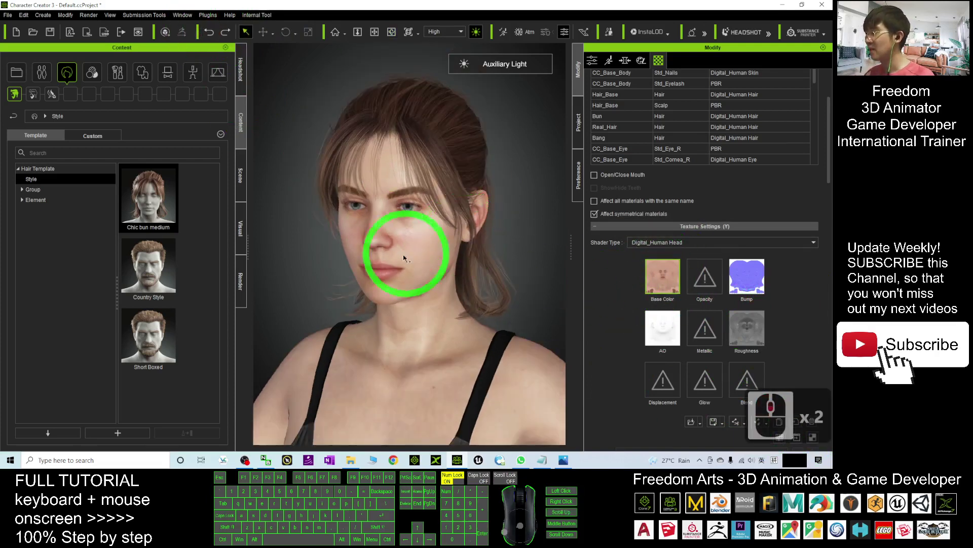
scroll(436, 218, up, 1)
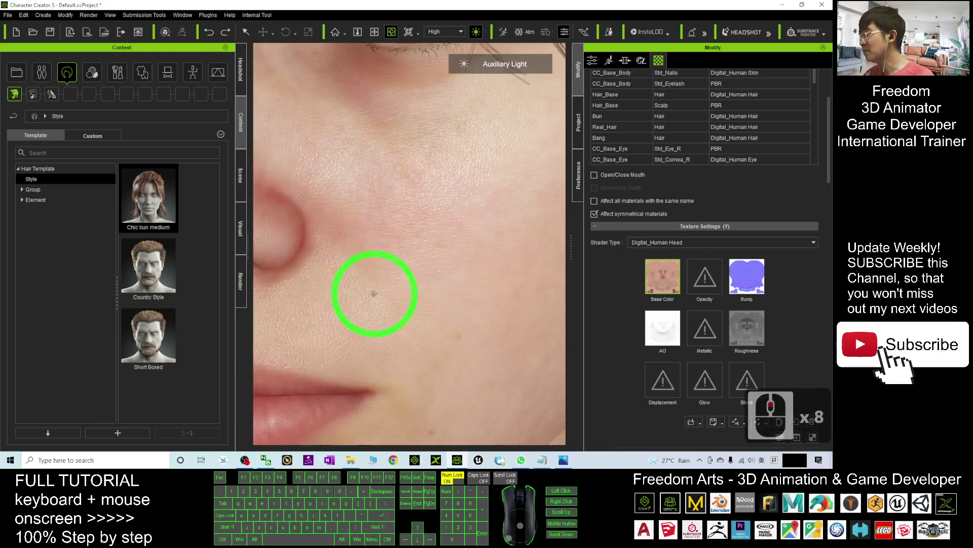
key(c)
drag(373, 293, 494, 327)
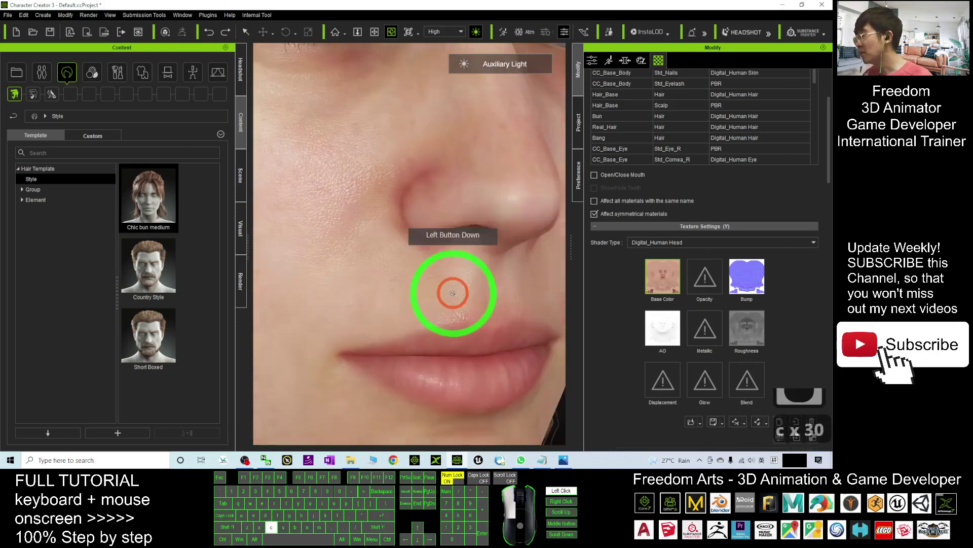
drag(452, 294, 439, 233)
scroll(431, 220, up, 1)
- Delete the Roughness texture from the head skin material and inspect the whole face from several angles
click(745, 328)
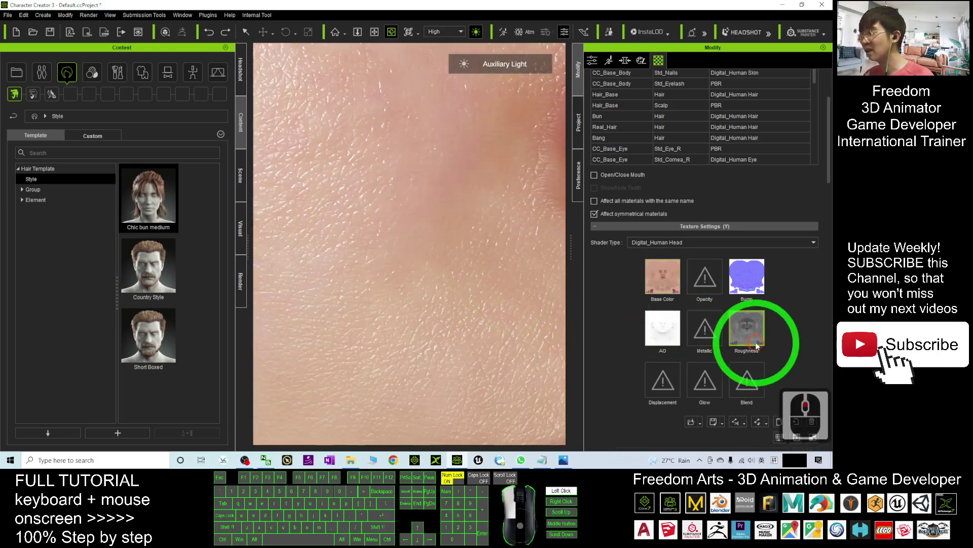
click(814, 426)
scroll(446, 315, down, 15)
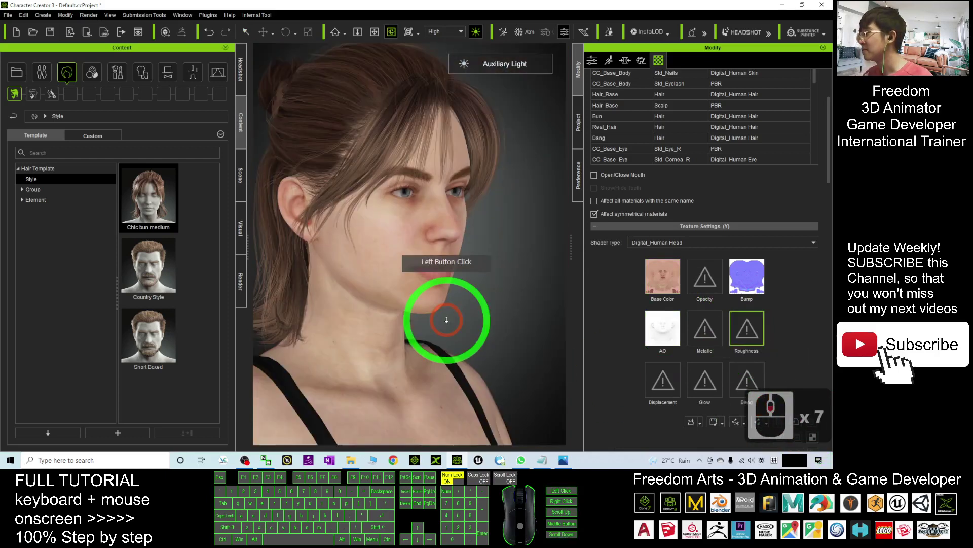
drag(511, 233, 365, 267)
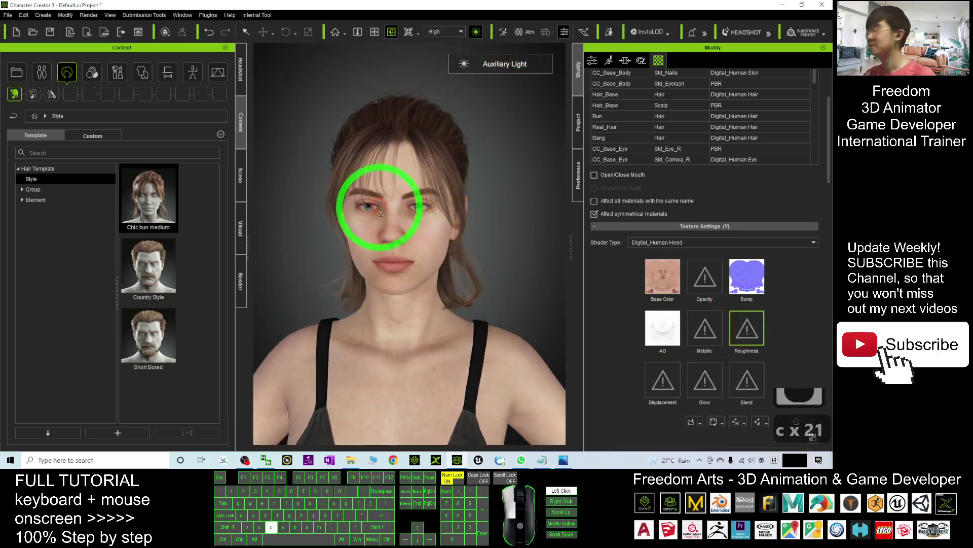
drag(384, 217, 444, 229)
scroll(385, 254, down, 10)
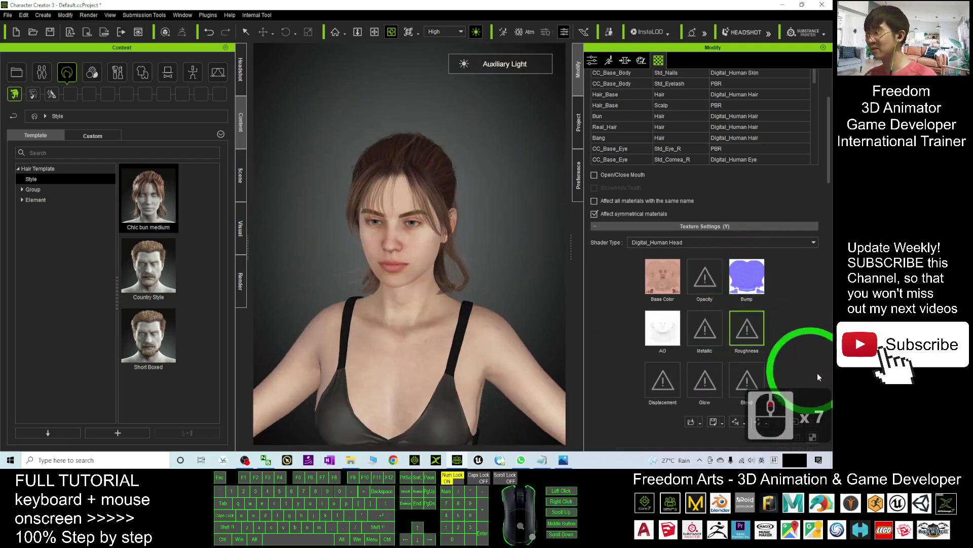
- Delete the Bump texture from the head skin material as well and check the character at full-body distance
click(799, 433)
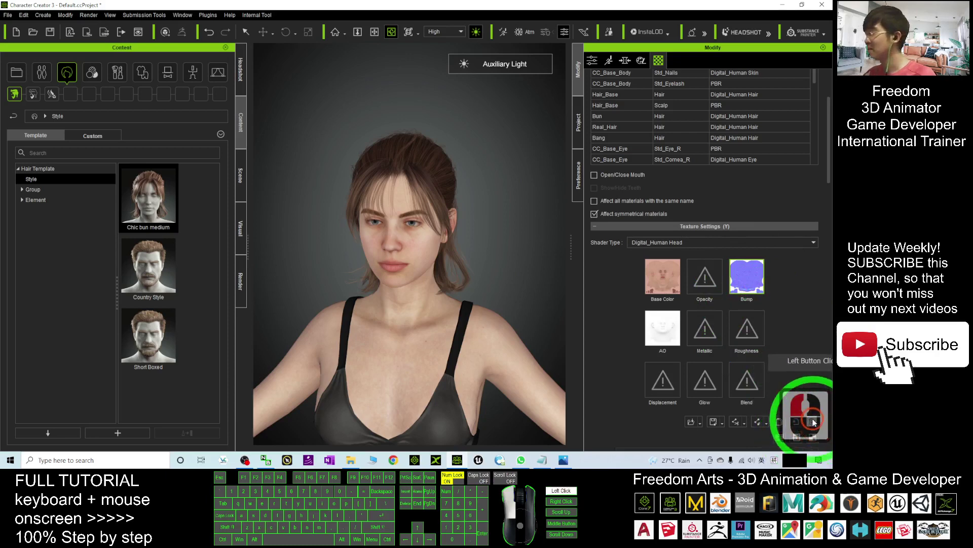
scroll(436, 326, down, 20)
drag(503, 278, 521, 272)
- Select the Std_Skin_Body material and its Roughness texture
scroll(709, 132, up, 2)
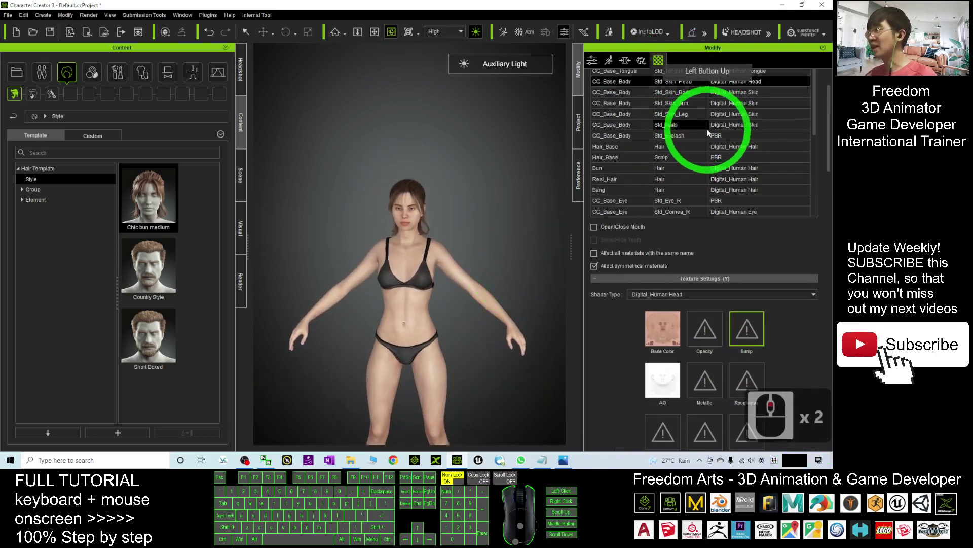
scroll(708, 133, up, 2)
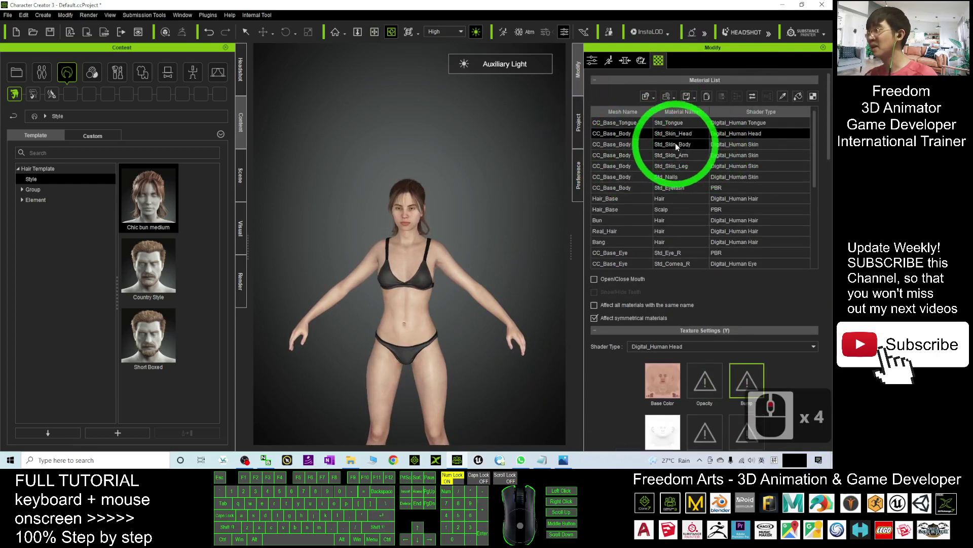
click(675, 145)
scroll(763, 355, down, 3)
click(763, 364)
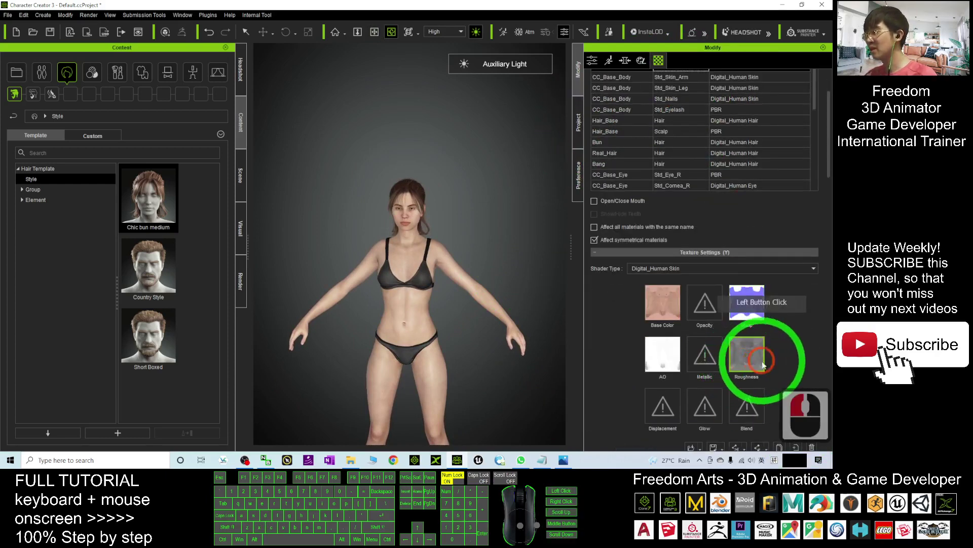
- Examine the chest skin up close and from a distance with the body's roughness and bump maps in place
scroll(367, 335, up, 20)
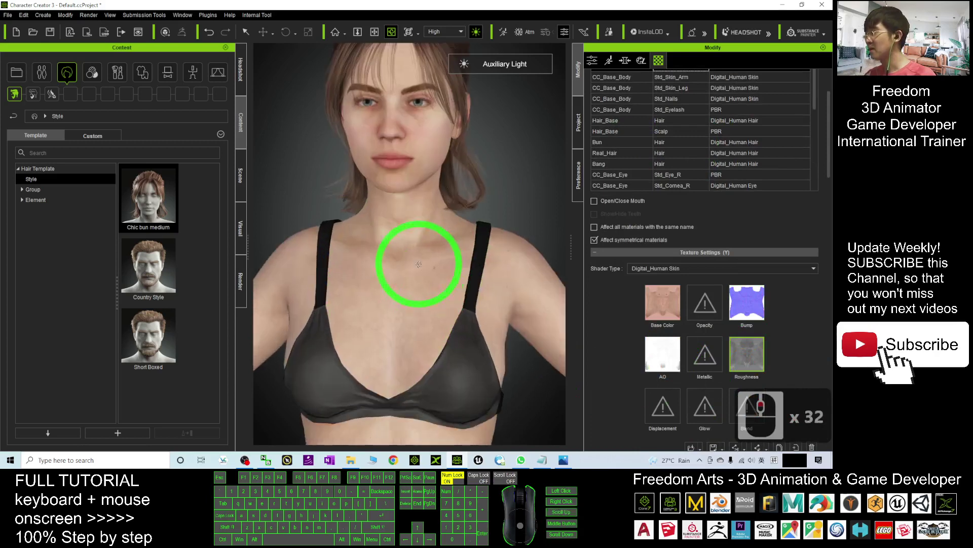
scroll(419, 264, up, 11)
key(x)
click(401, 230)
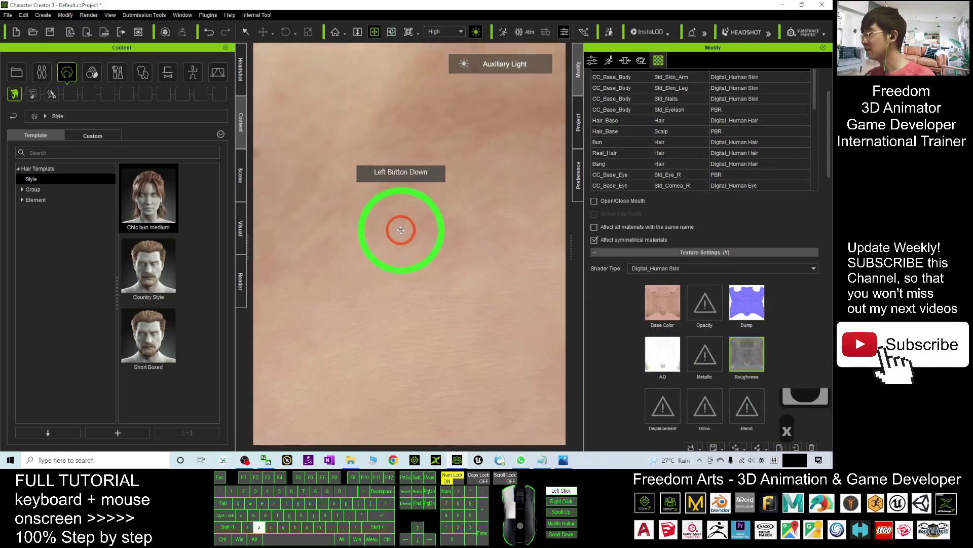
drag(401, 229, 460, 289)
scroll(460, 289, up, 1)
scroll(416, 282, down, 14)
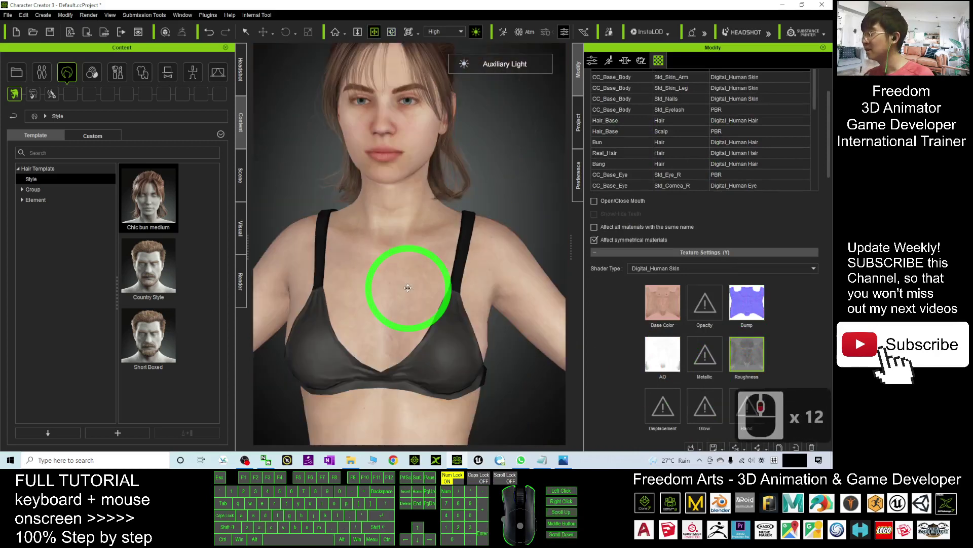
click(428, 326)
scroll(428, 326, down, 7)
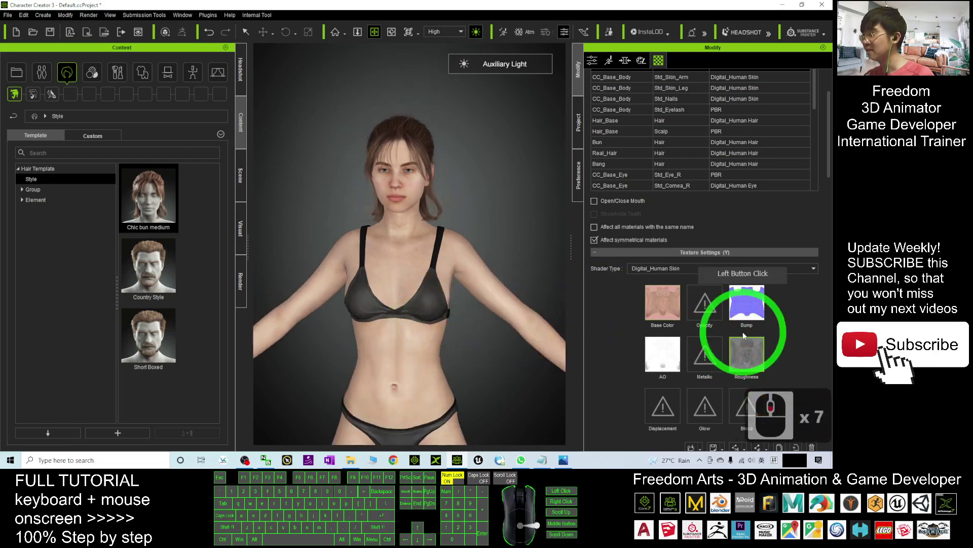
- Delete the Roughness texture from the Std_Skin_Body material and inspect the body skin up close
scroll(787, 347, down, 5)
click(813, 317)
click(337, 272)
scroll(402, 272, up, 20)
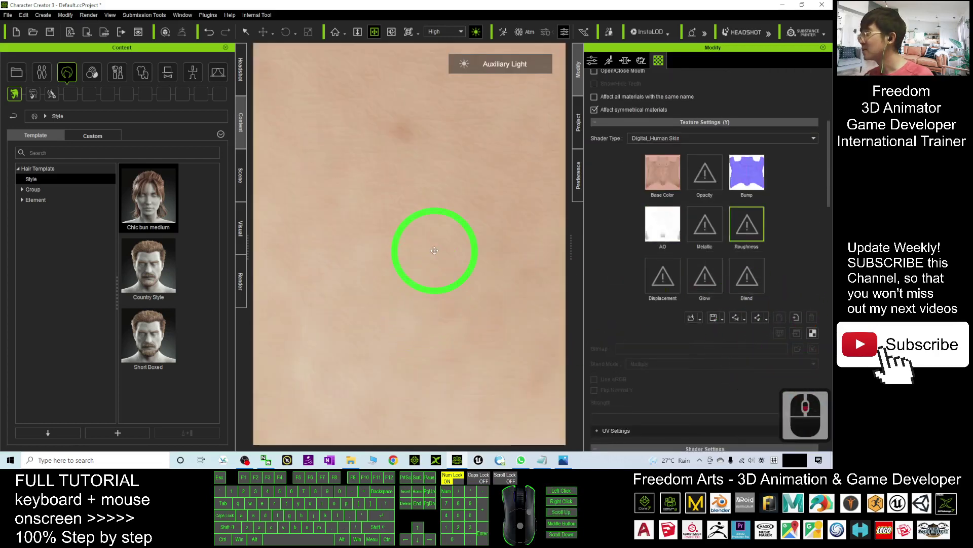
- Delete the Bump texture from the Std_Skin_Body material and check the chest skin and the whole body
click(747, 170)
click(469, 246)
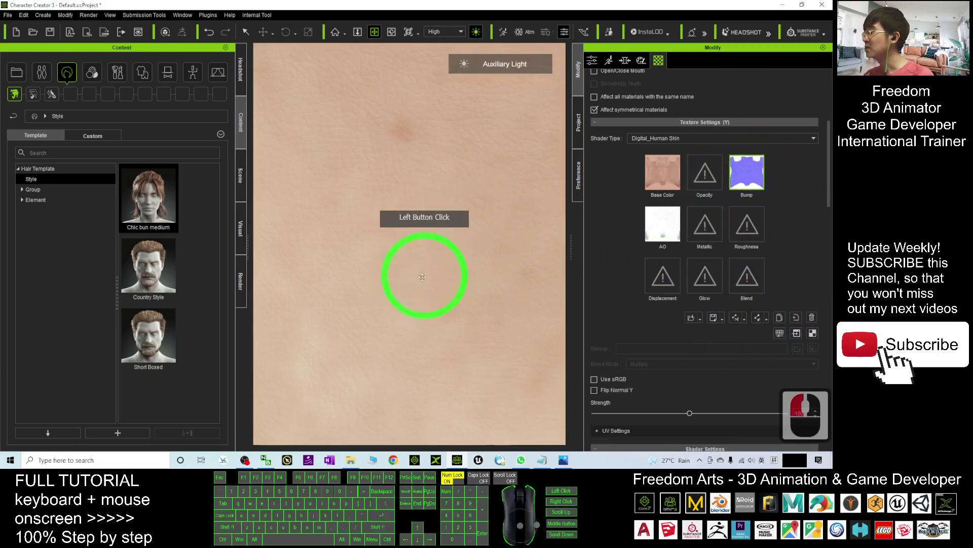
click(812, 317)
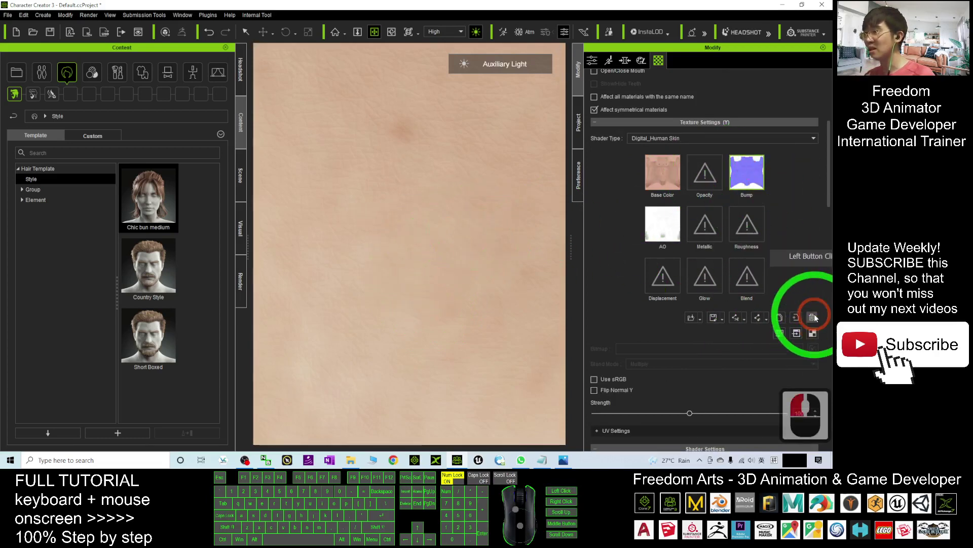
scroll(454, 260, down, 5)
scroll(454, 260, up, 7)
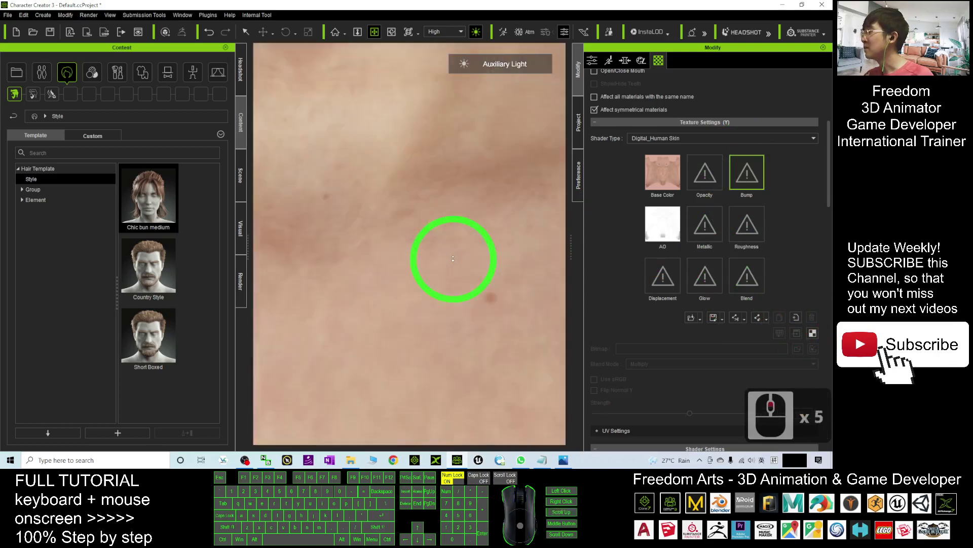
scroll(446, 264, down, 2)
scroll(446, 264, down, 12)
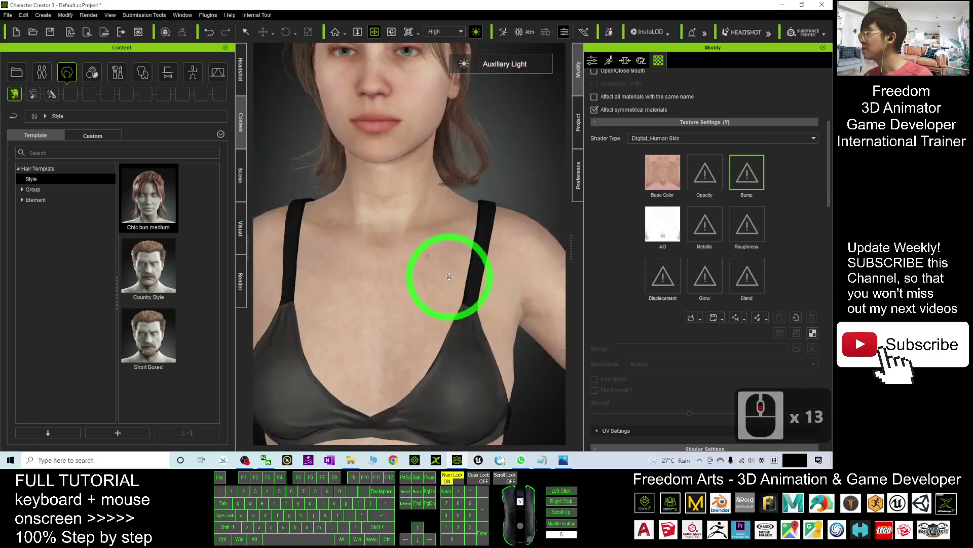
click(402, 208)
scroll(402, 207, down, 13)
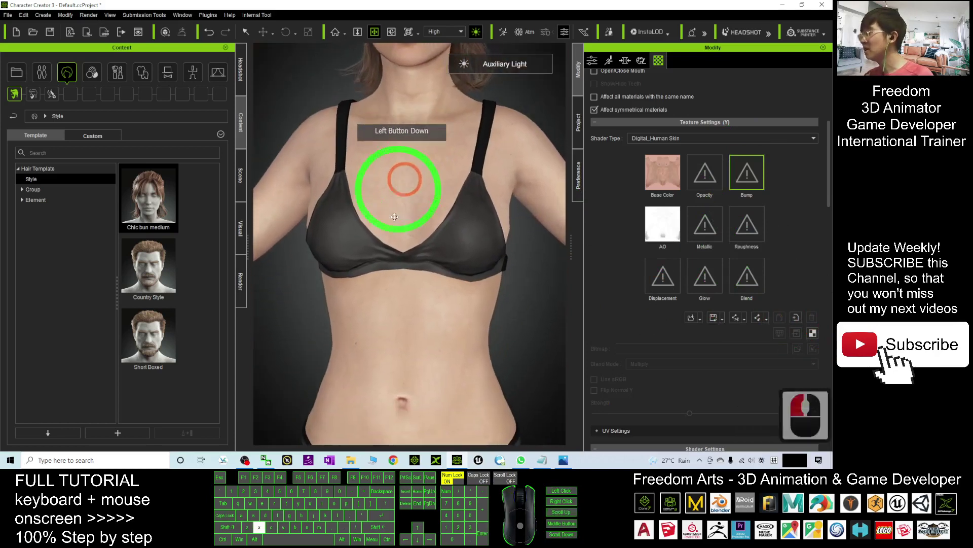
scroll(801, 203, up, 6)
scroll(794, 210, up, 5)
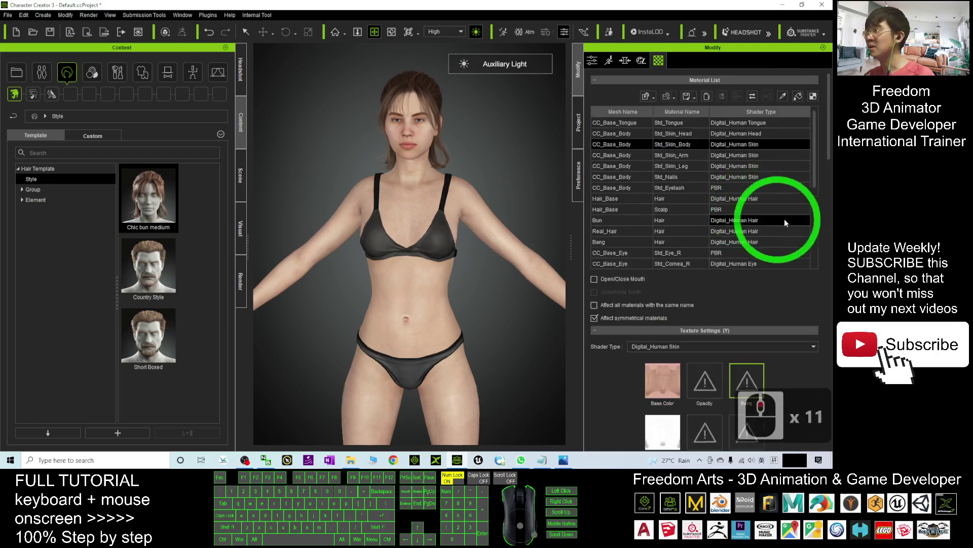
- Delete the Bump and Roughness textures from the Std_Skin_Arm material
click(681, 166)
scroll(786, 322, down, 5)
click(816, 411)
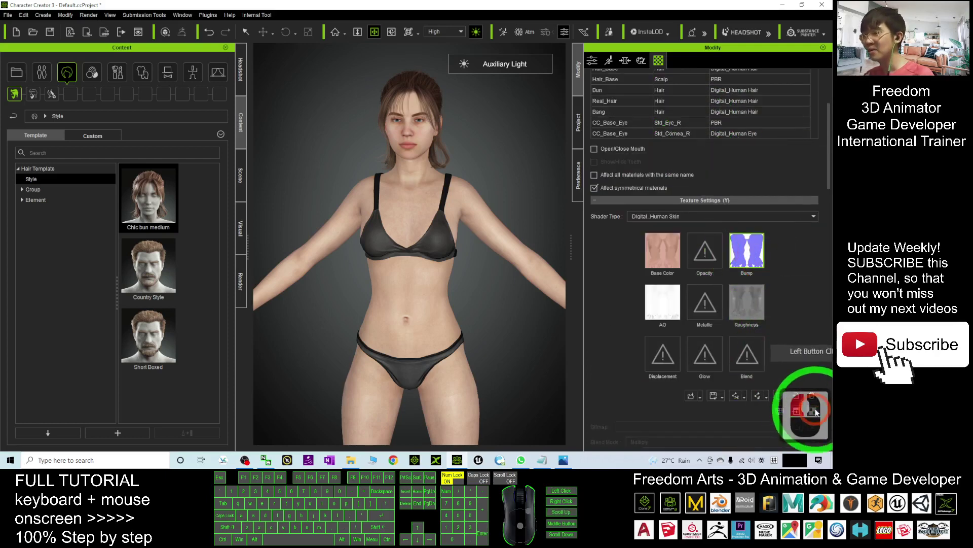
click(754, 306)
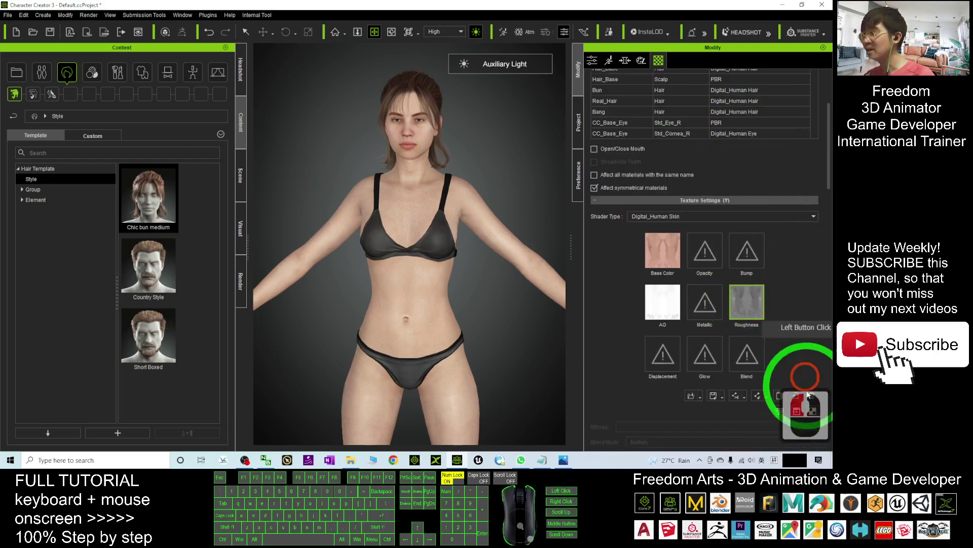
- Delete the Bump and Roughness textures from the Std_Skin_Leg material
scroll(773, 202, up, 6)
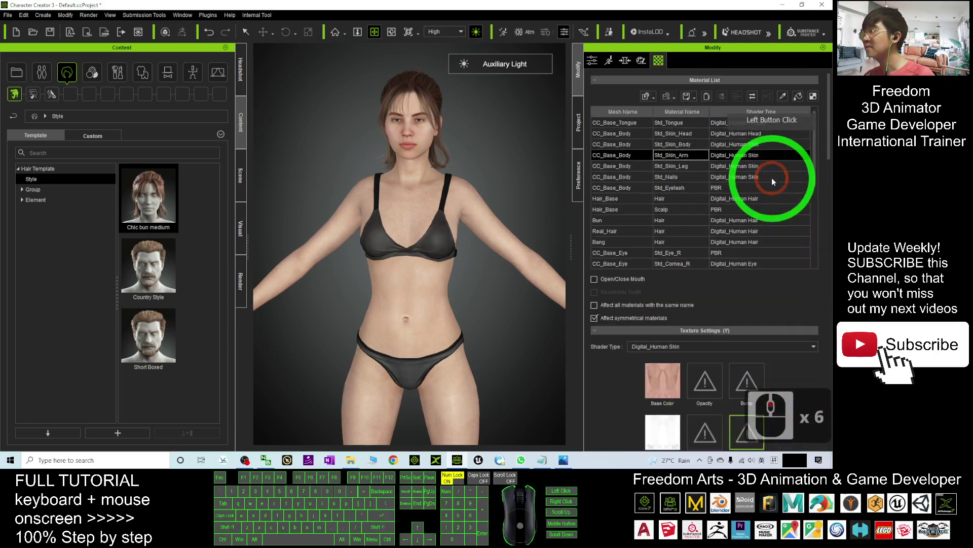
click(679, 166)
click(748, 257)
click(811, 396)
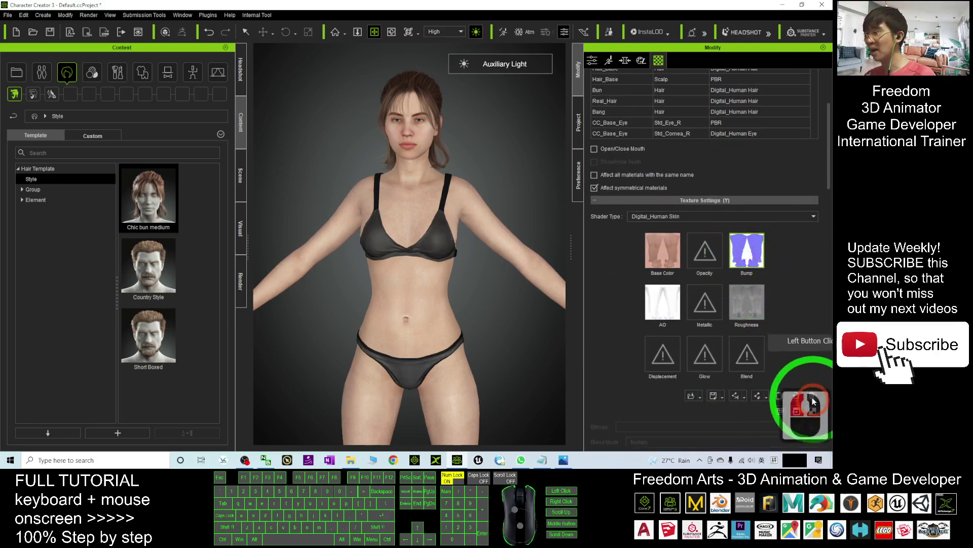
click(758, 307)
click(813, 397)
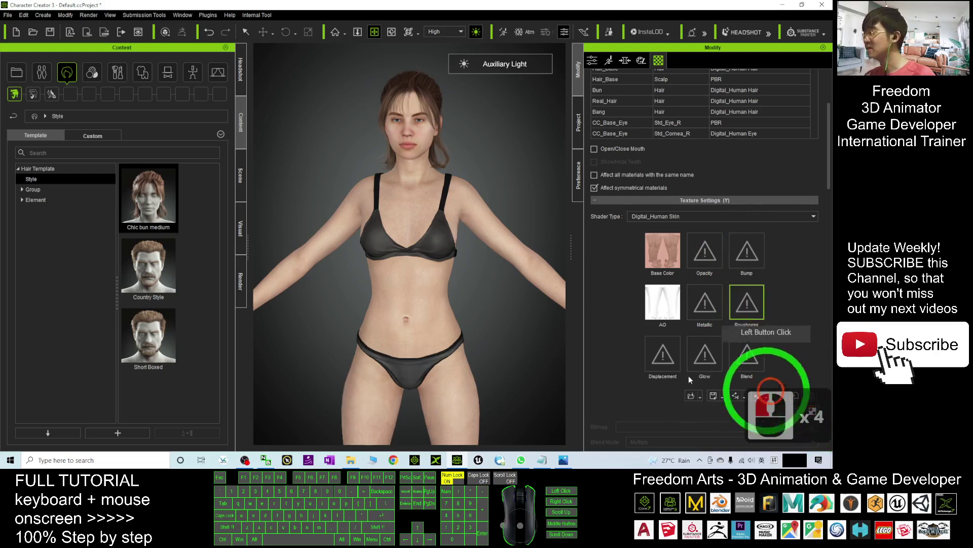
- Examine the skin of the whole body and torso from a distance, up close and from different angles
scroll(450, 314, down, 17)
drag(355, 264, 493, 304)
scroll(493, 304, up, 20)
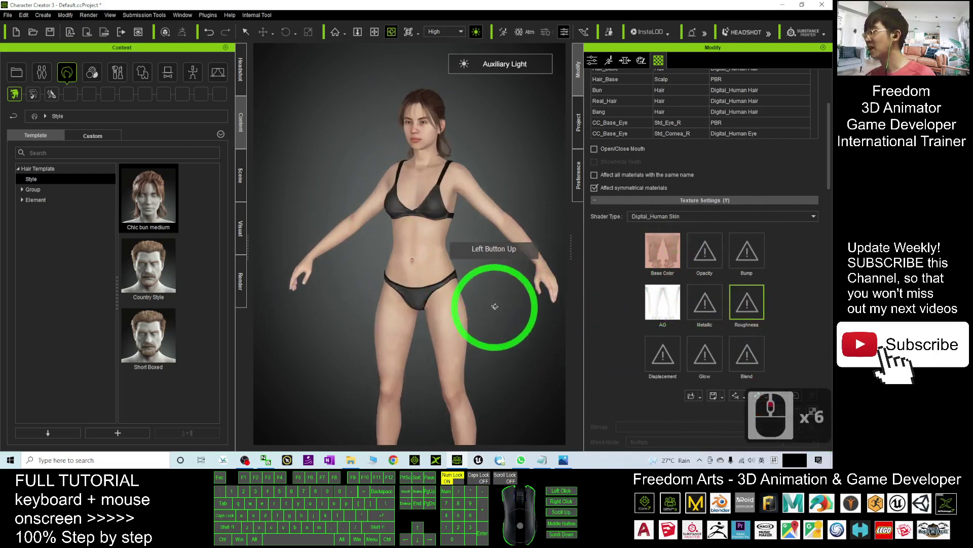
scroll(429, 280, up, 20)
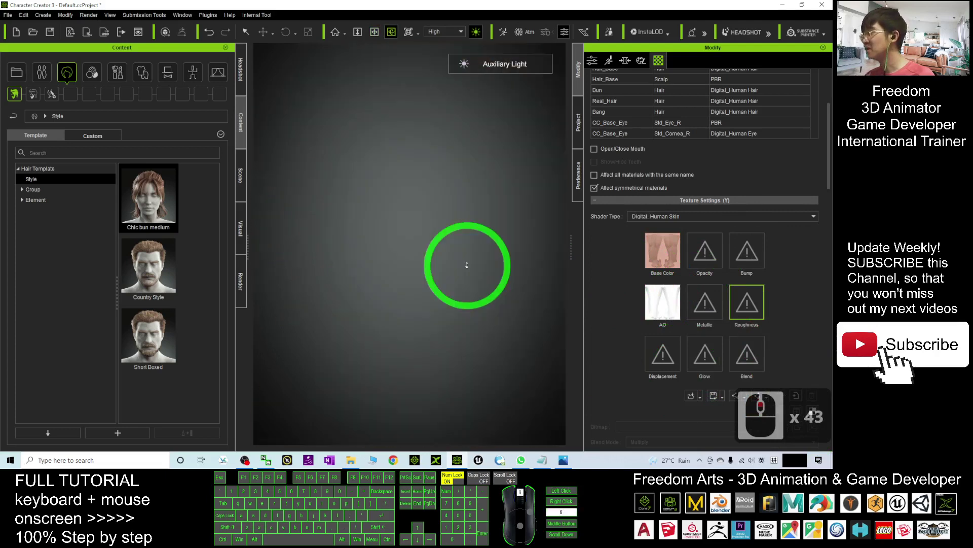
scroll(482, 256, down, 20)
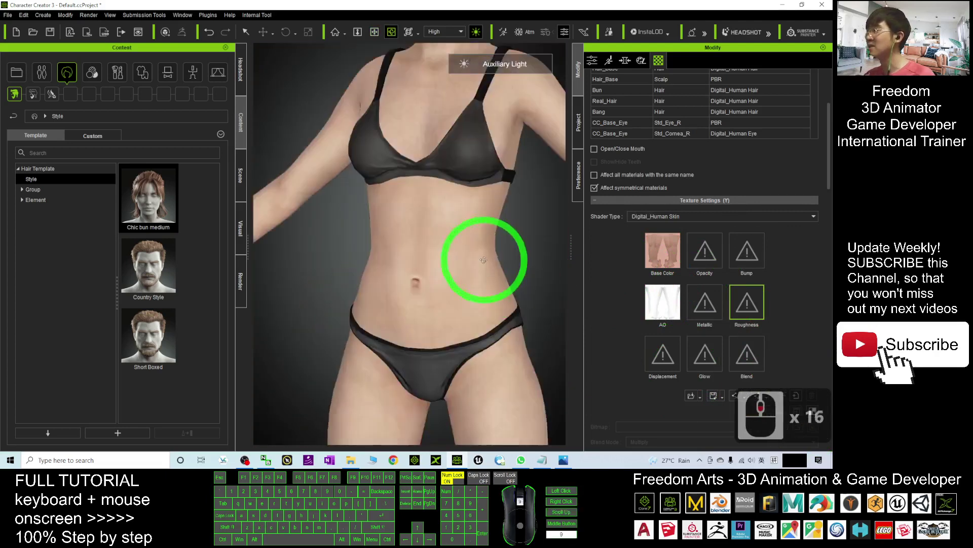
click(426, 273)
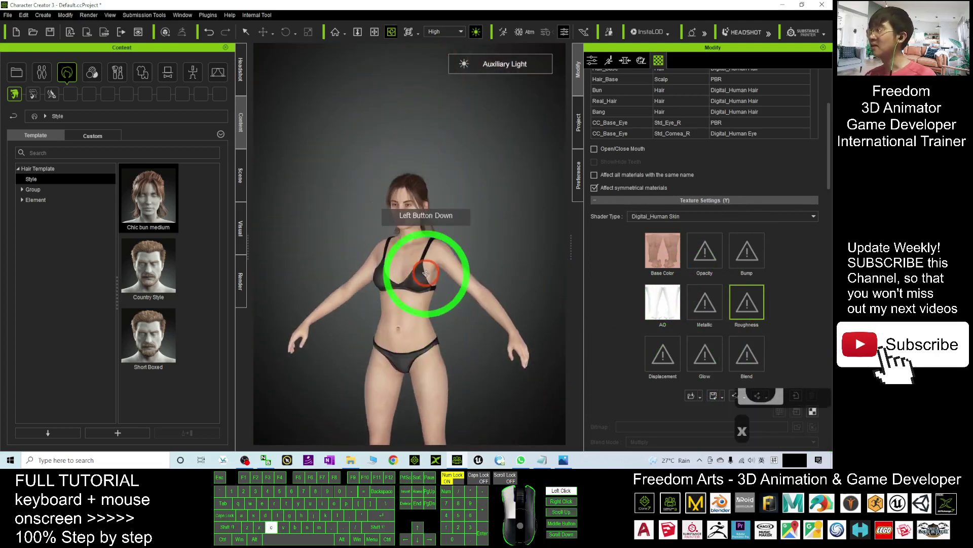
drag(426, 273, 497, 265)
scroll(498, 266, up, 20)
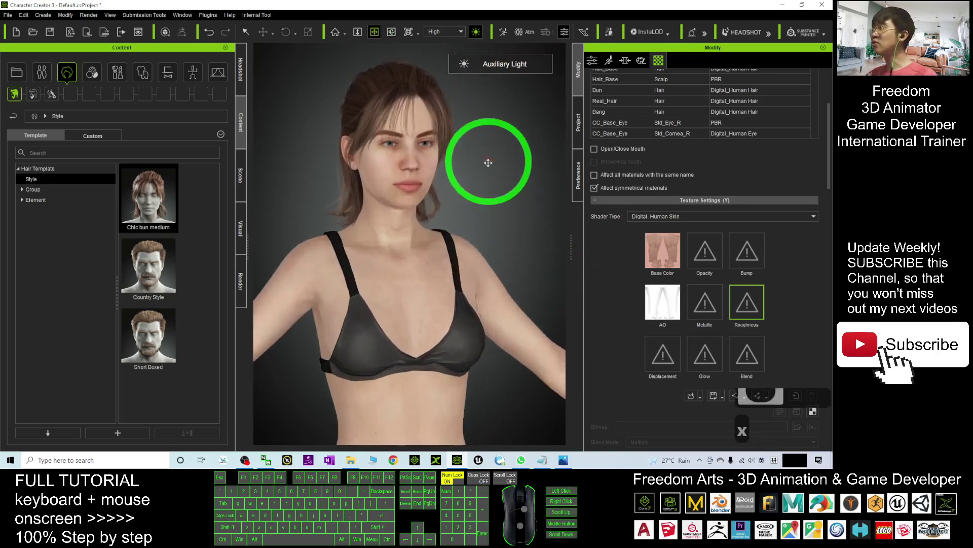
- Examine the face and neck skin up close from the front and both sides
drag(489, 165, 434, 228)
scroll(444, 204, up, 4)
scroll(445, 204, up, 2)
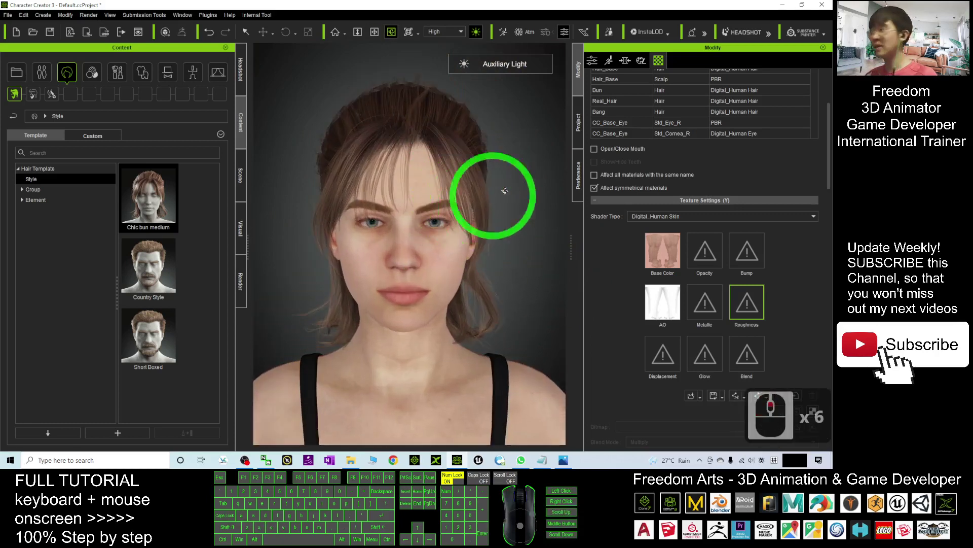
drag(435, 192, 435, 194)
scroll(439, 254, down, 4)
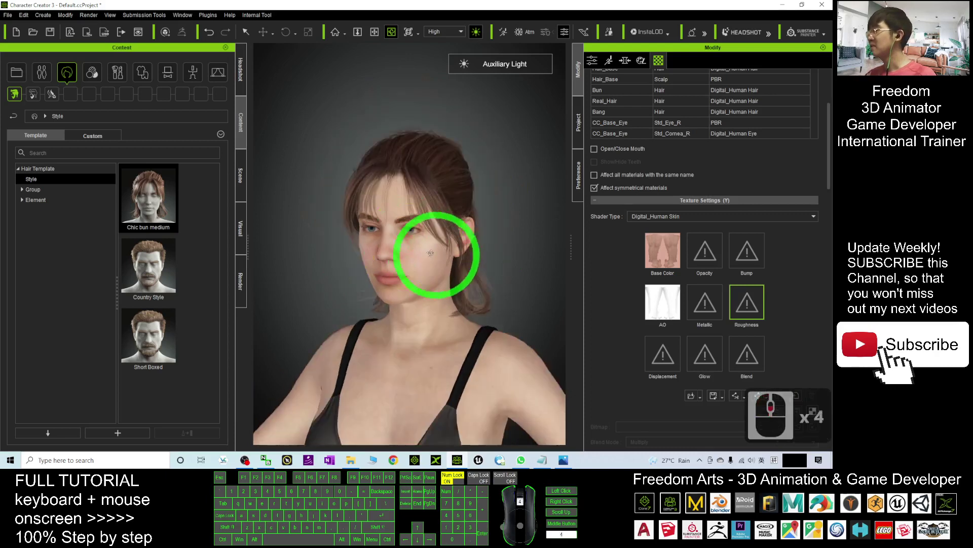
scroll(406, 237, up, 10)
scroll(393, 250, down, 3)
key(c)
drag(394, 251, 453, 194)
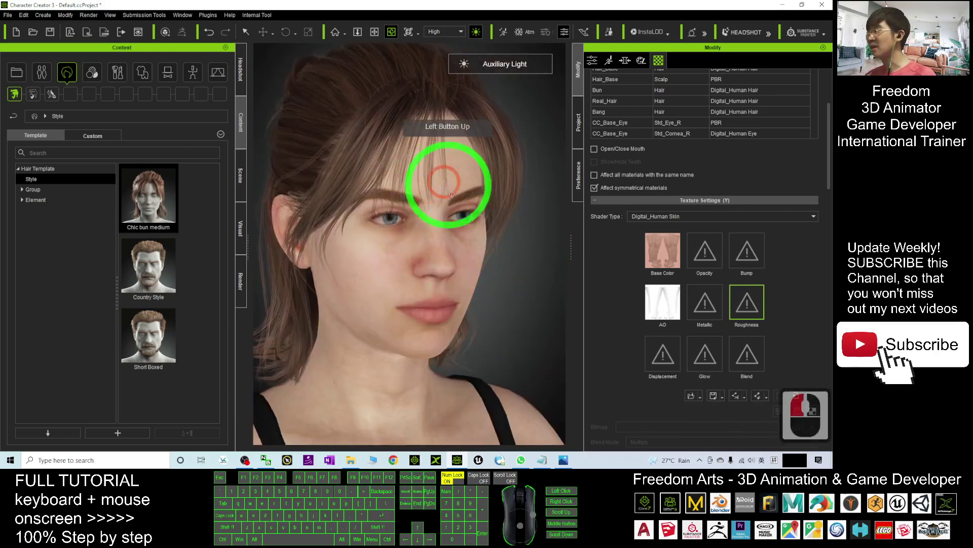
- Turn off the Auxiliary Light and view the head and shoulders from another angle
click(476, 32)
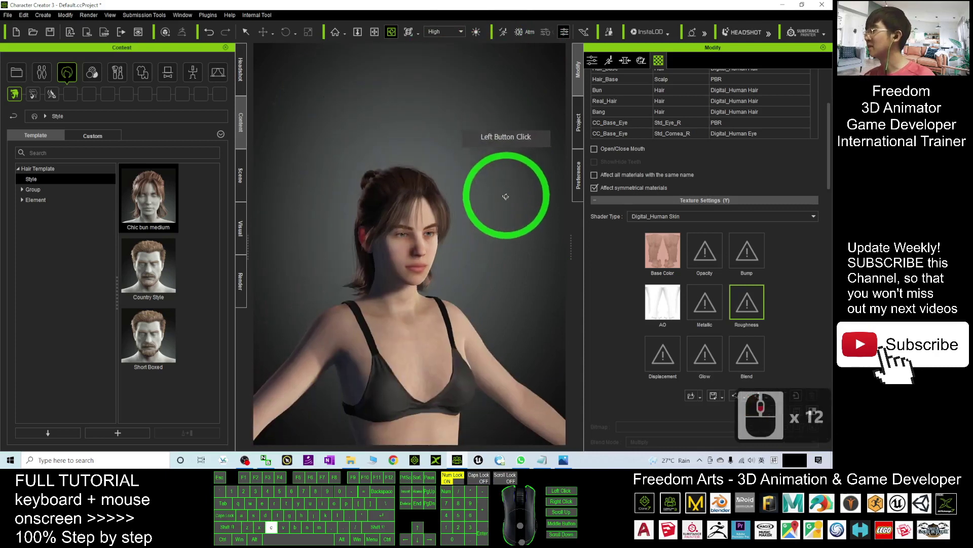
click(326, 196)
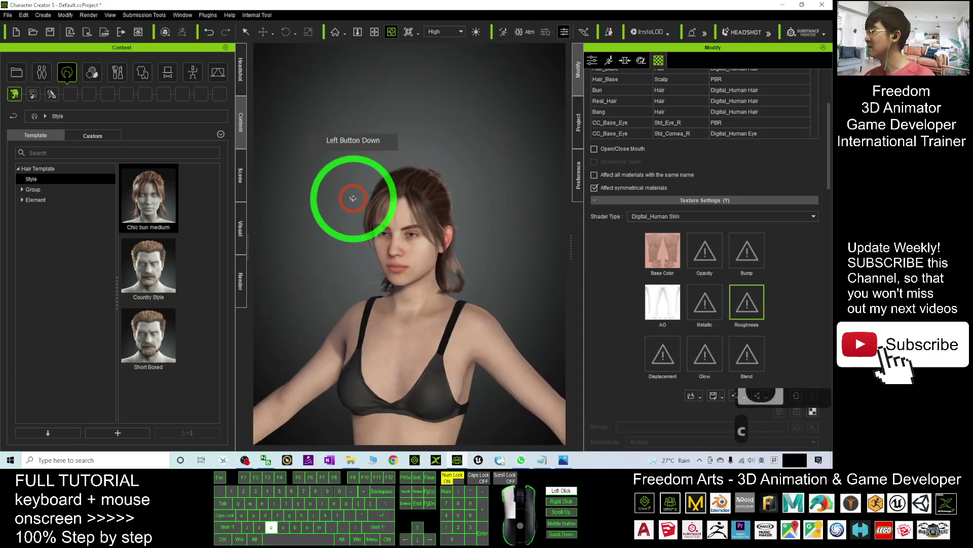
click(476, 32)
- Examine the full body and upper body skin at different distances and angles with the Auxiliary Light off
scroll(446, 227, down, 20)
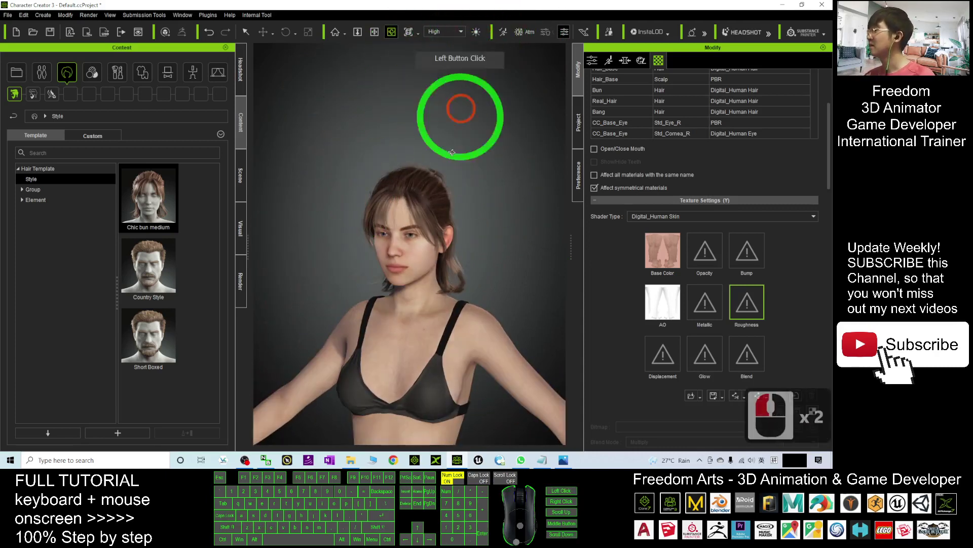
key(x)
key(c)
drag(436, 332, 459, 219)
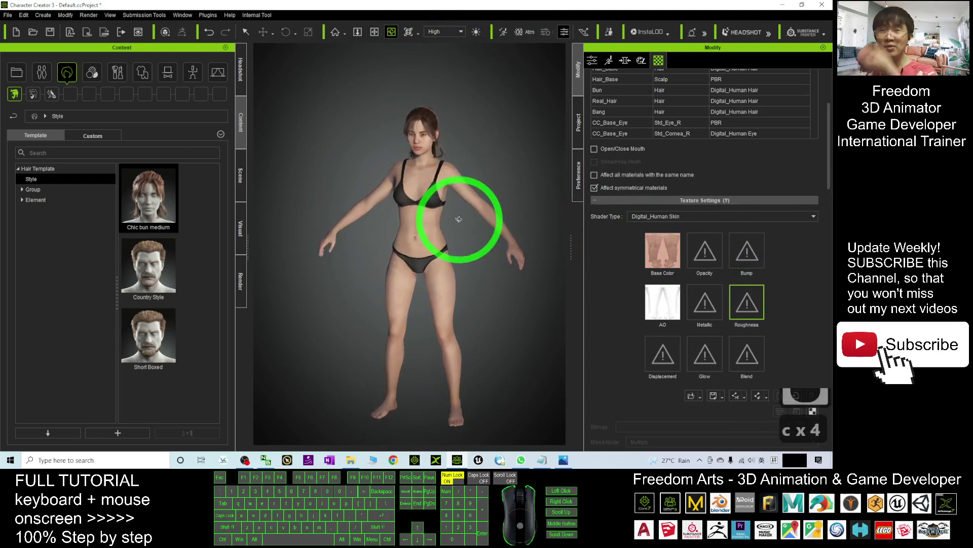
scroll(457, 111, up, 19)
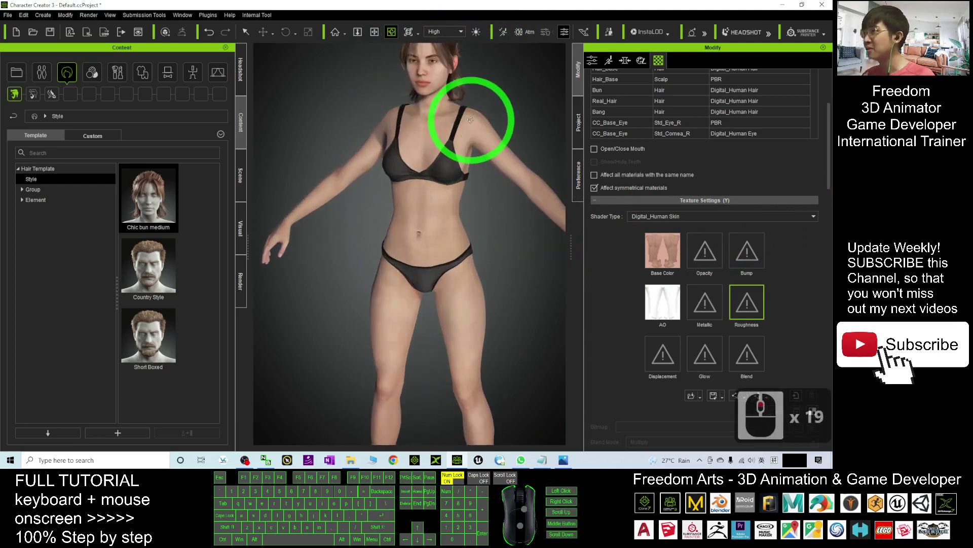
scroll(466, 152, up, 10)
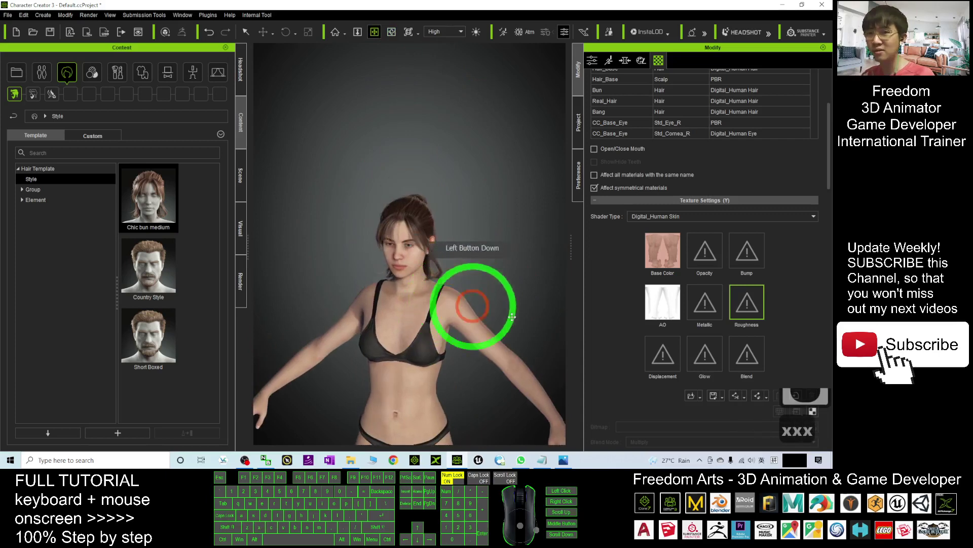
click(750, 262)
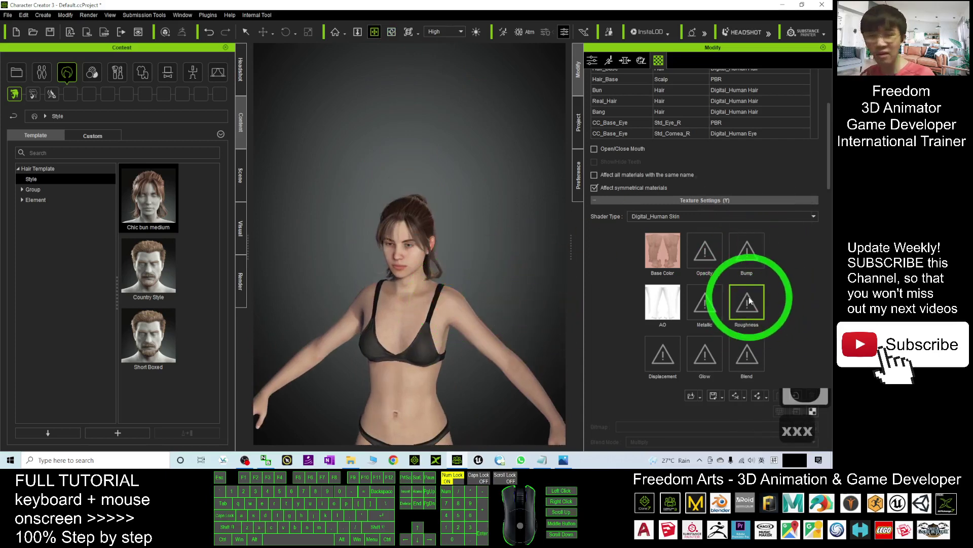
scroll(432, 305, up, 3)
scroll(432, 304, up, 2)
key(c)
drag(511, 326, 493, 293)
- Switch to the Photos app and view the before-and-after comparison image cover.jpg
click(564, 459)
click(564, 459)
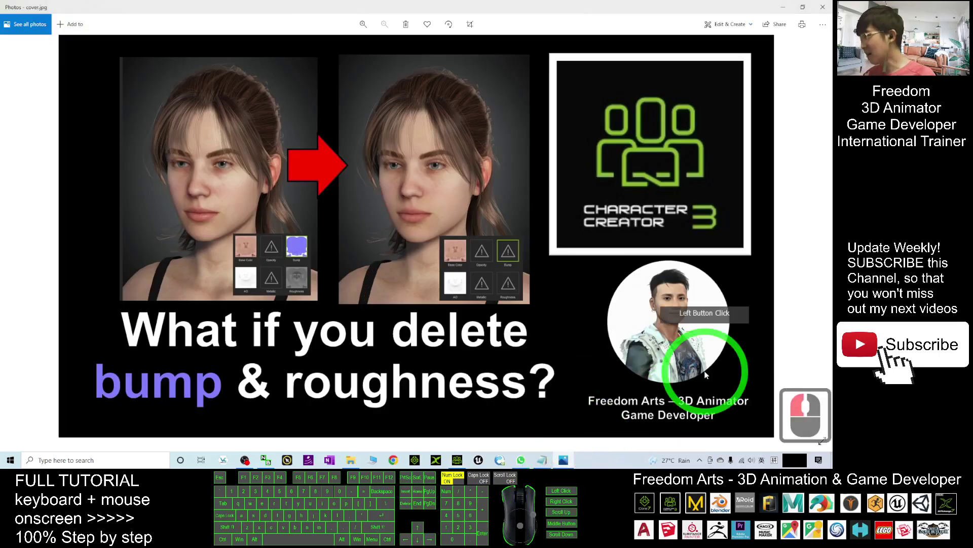